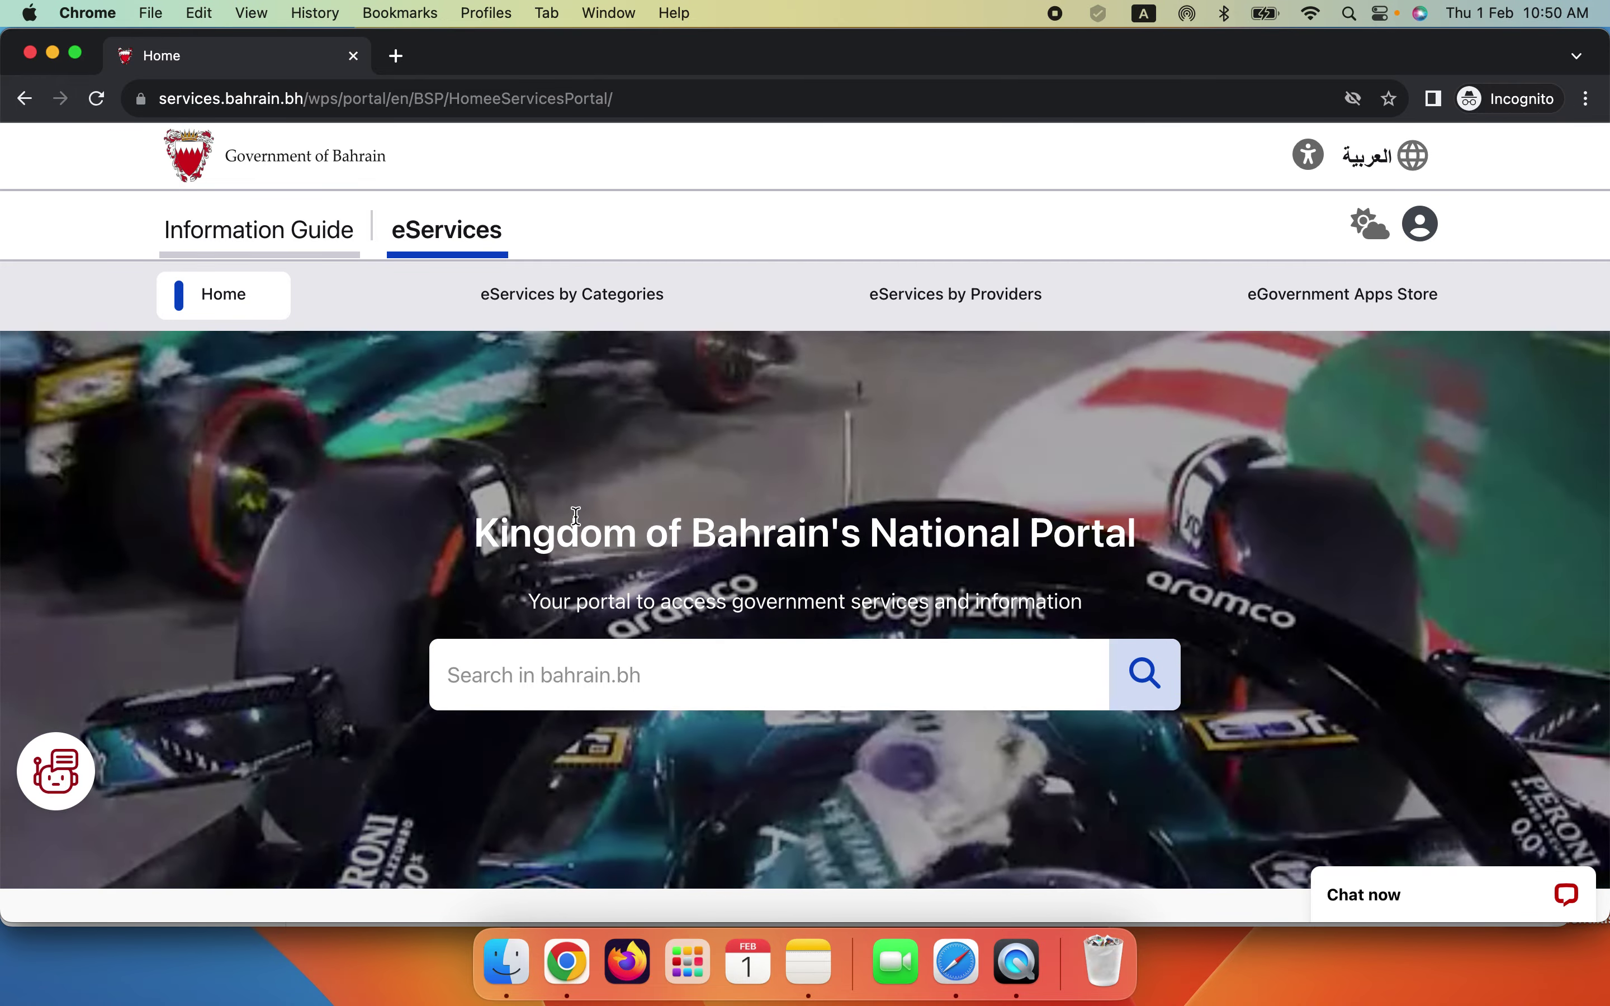
- Look through the eServices home page, including the eService categories and the section of eServices by providing entity
scroll(570, 539, "down", 3)
scroll(570, 539, "down", 3)
scroll(570, 539, "up", 6)
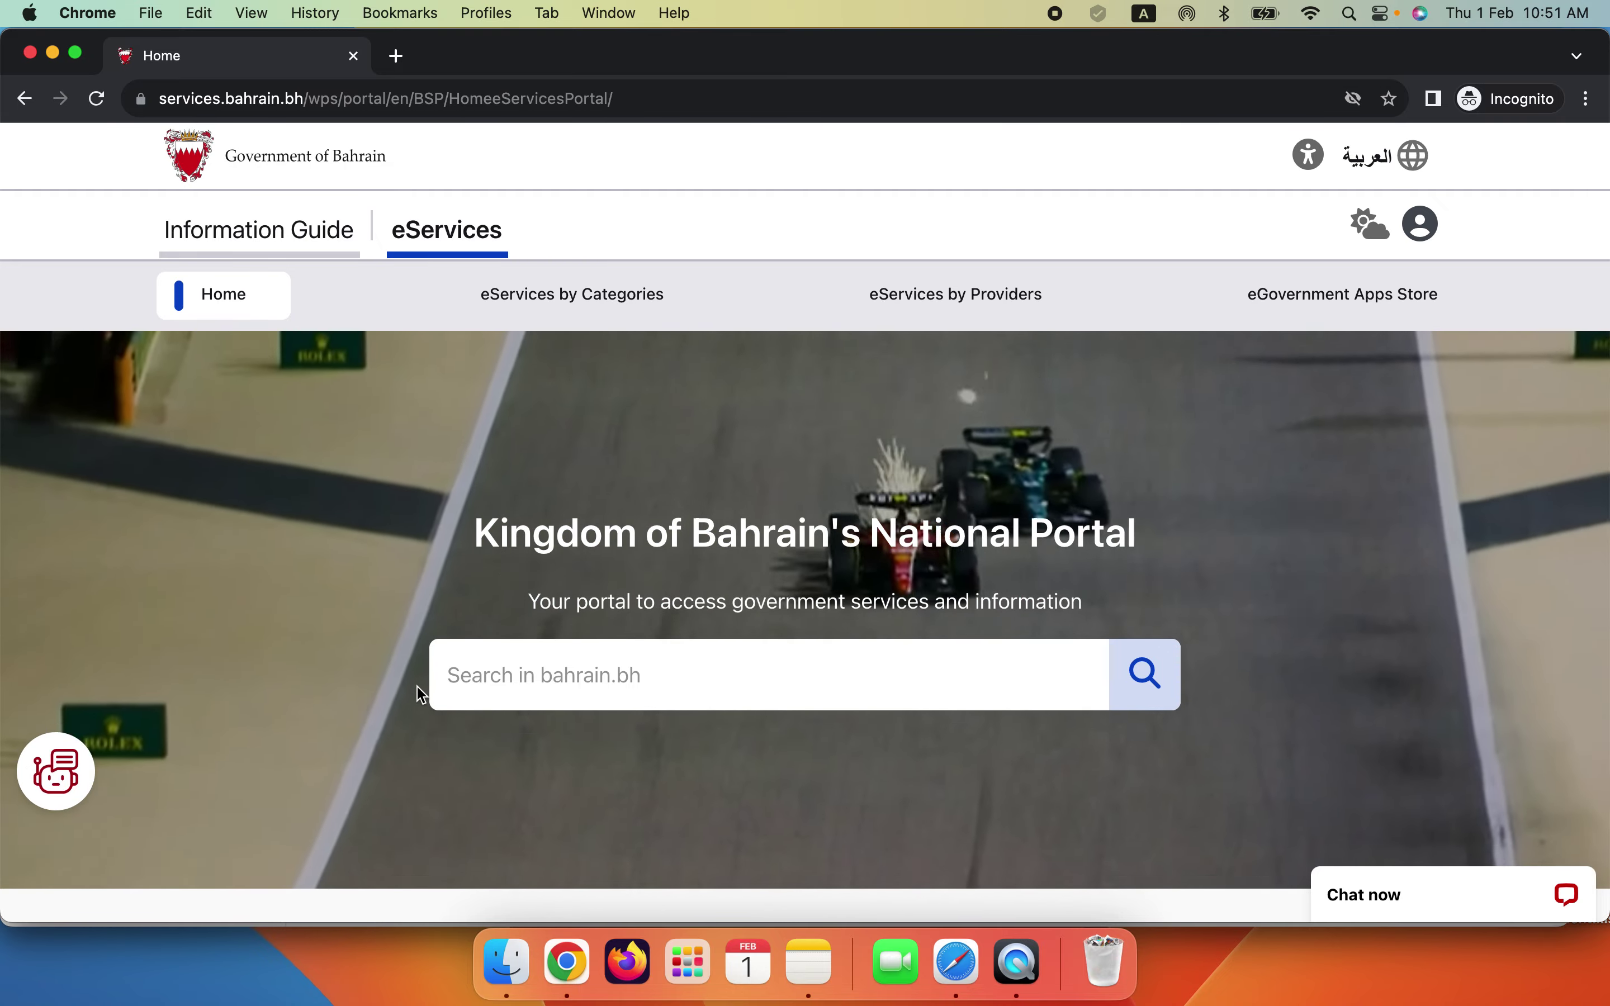
scroll(453, 683, "down", 3)
scroll(420, 692, "up", 3)
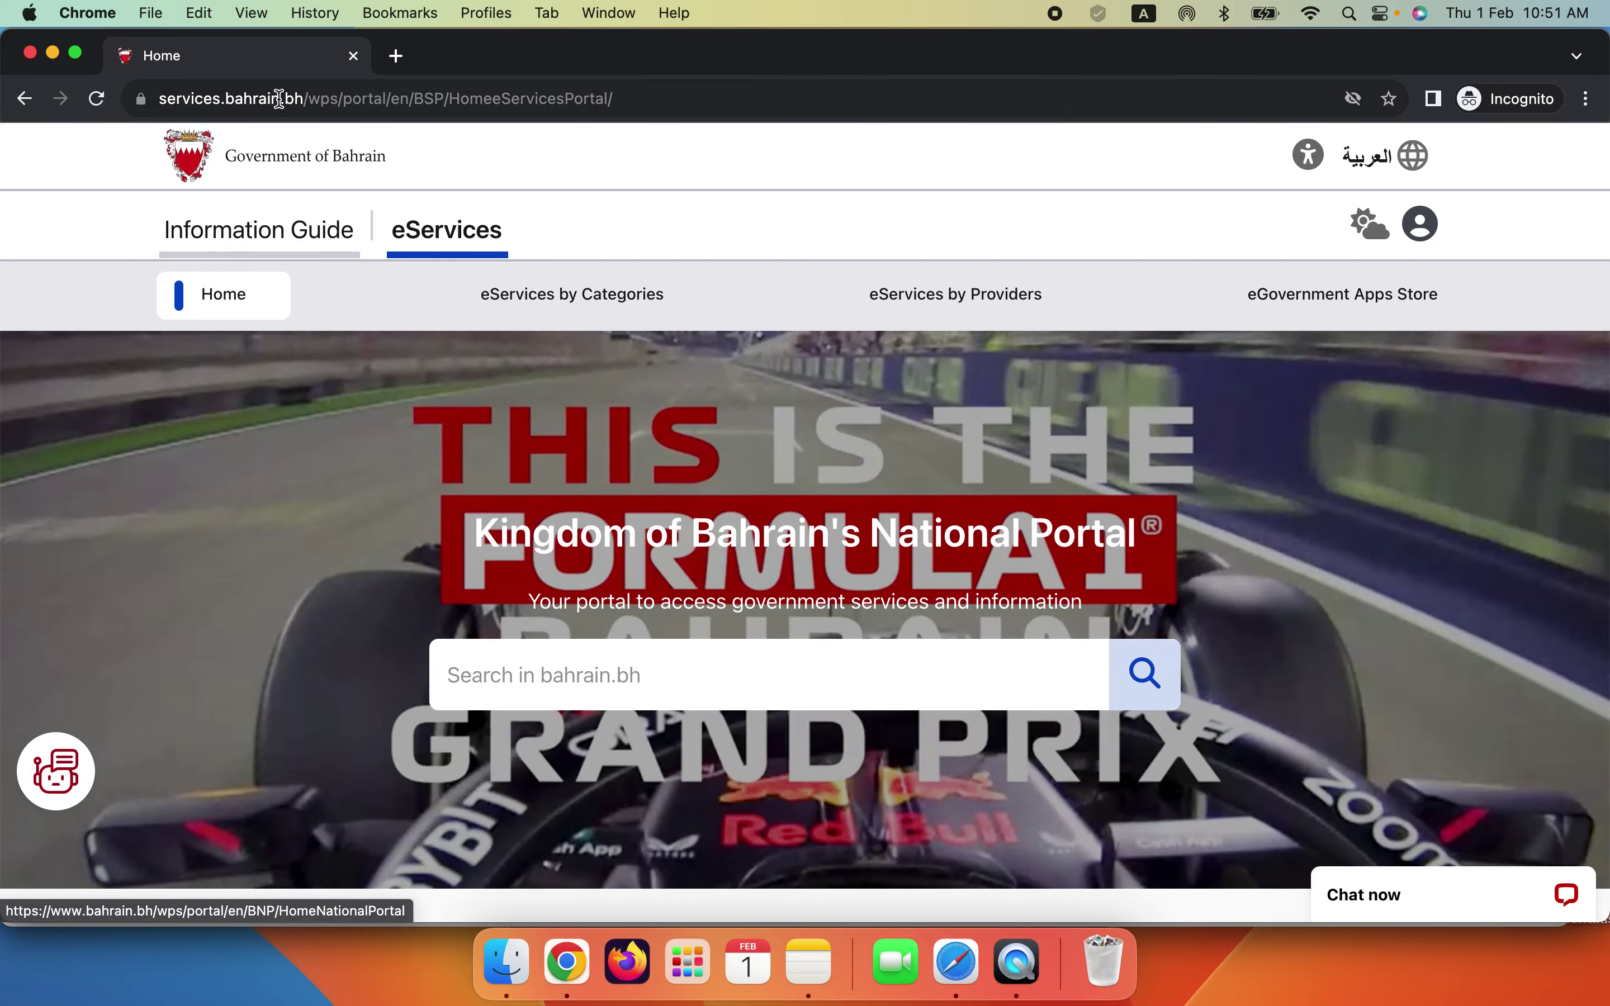
left_click(280, 98)
left_click(335, 447)
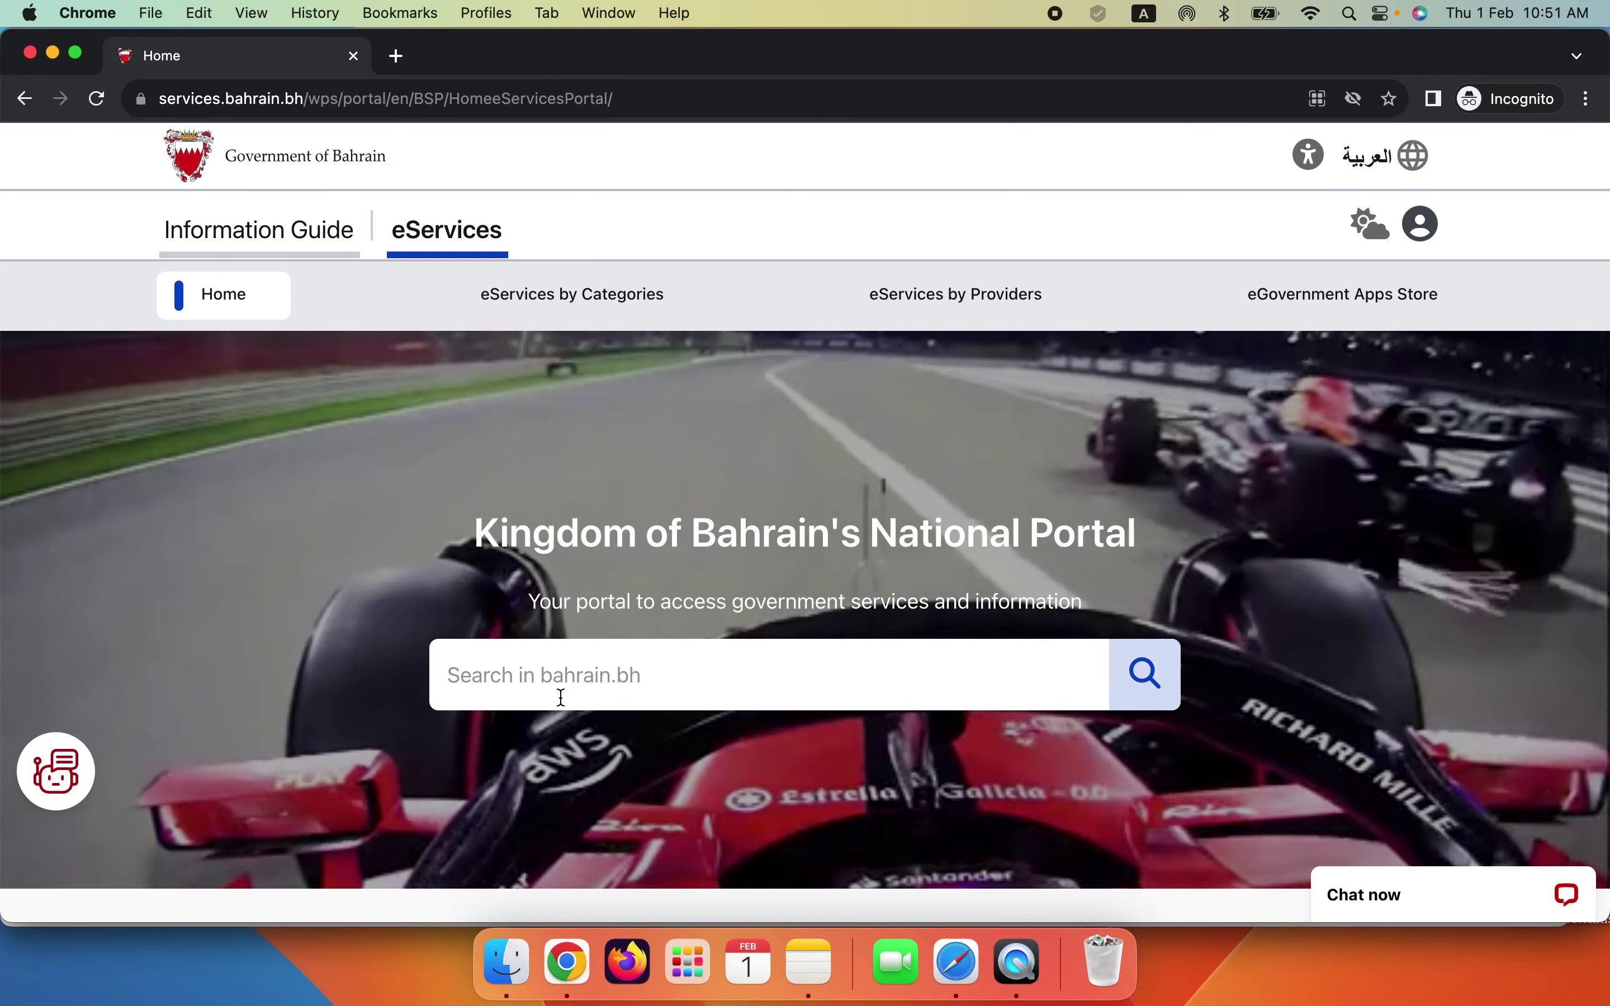
left_click(561, 696)
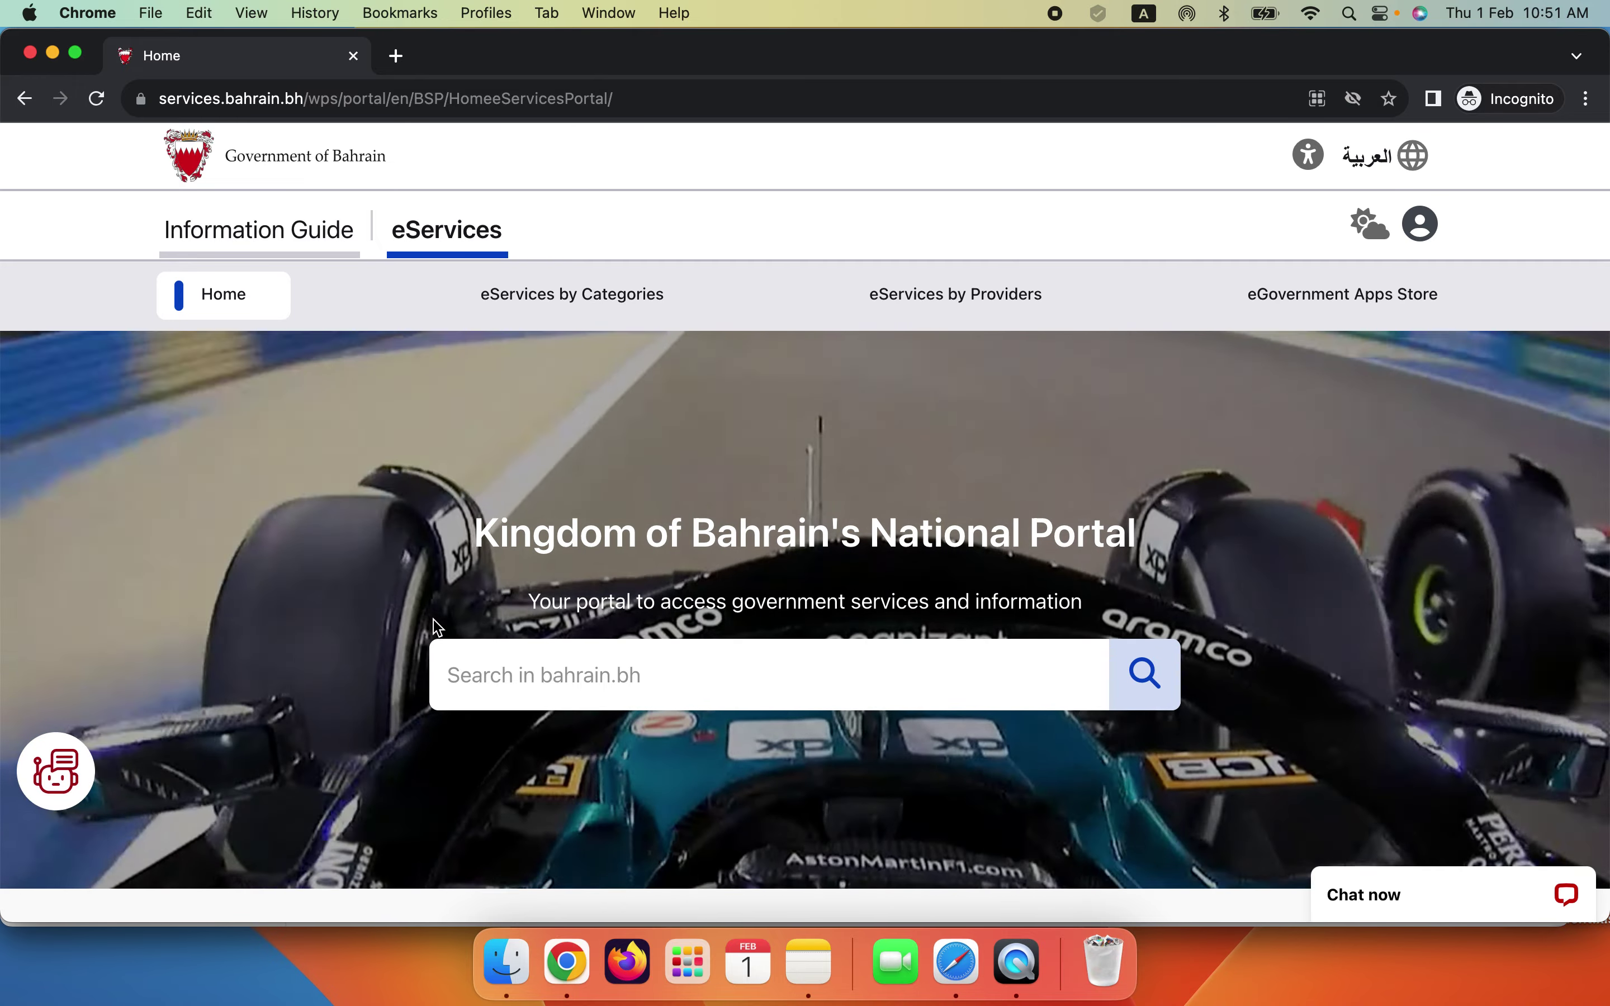
scroll(308, 625, "down", 5)
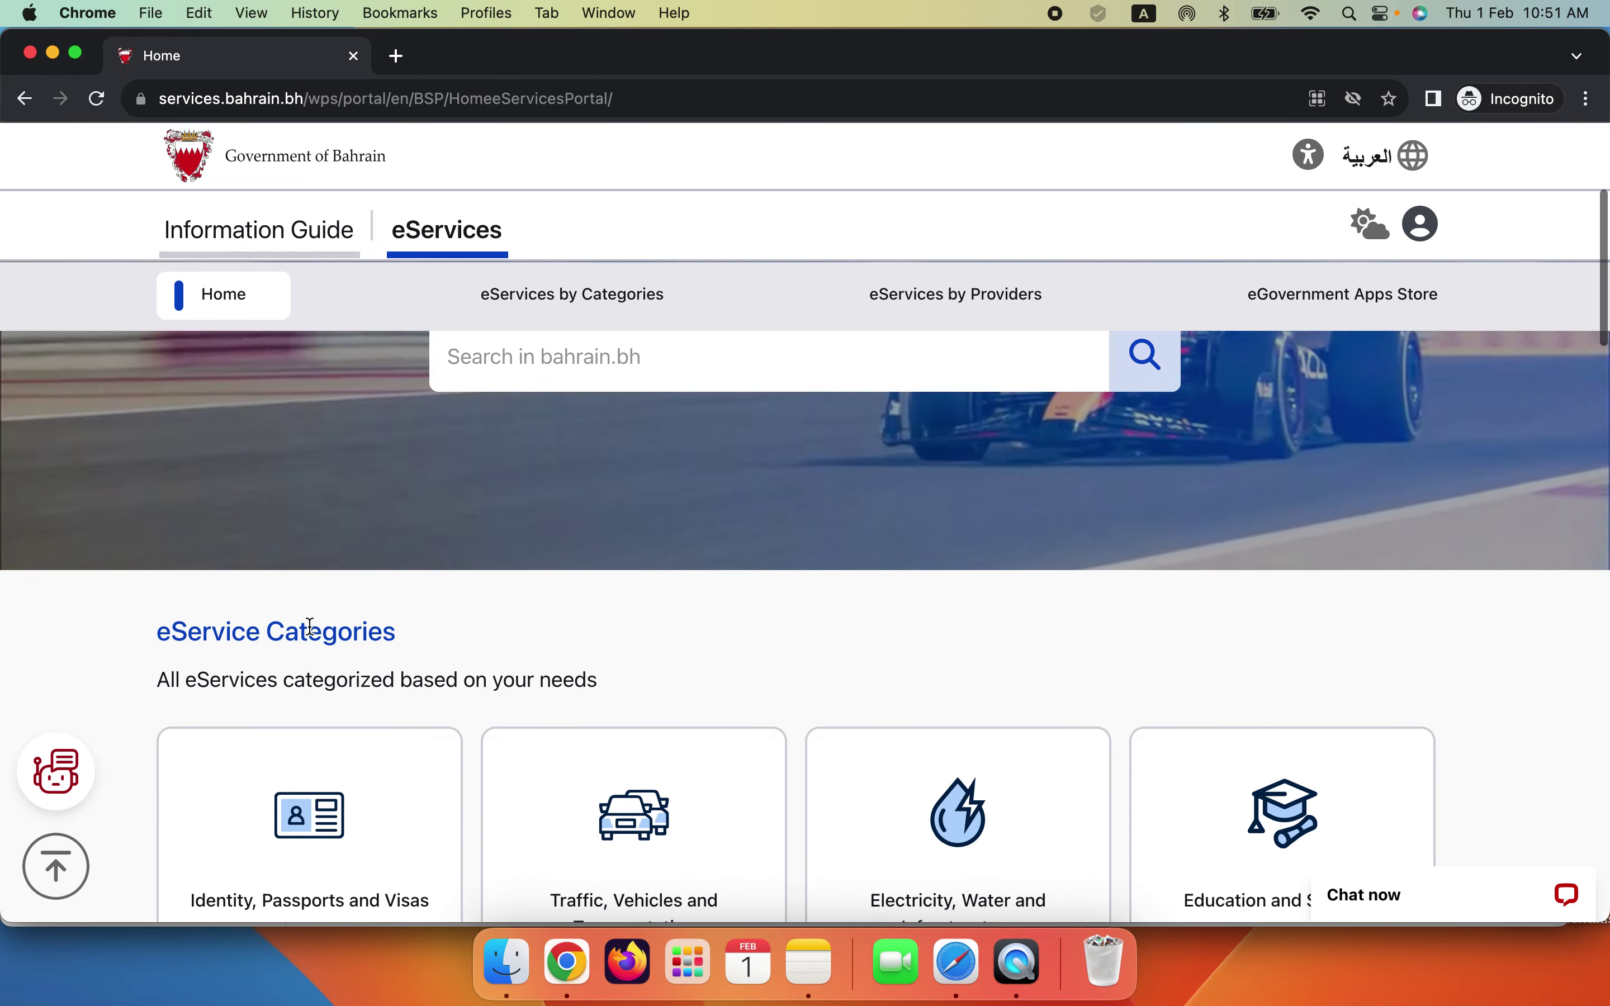
scroll(309, 625, "down", 12)
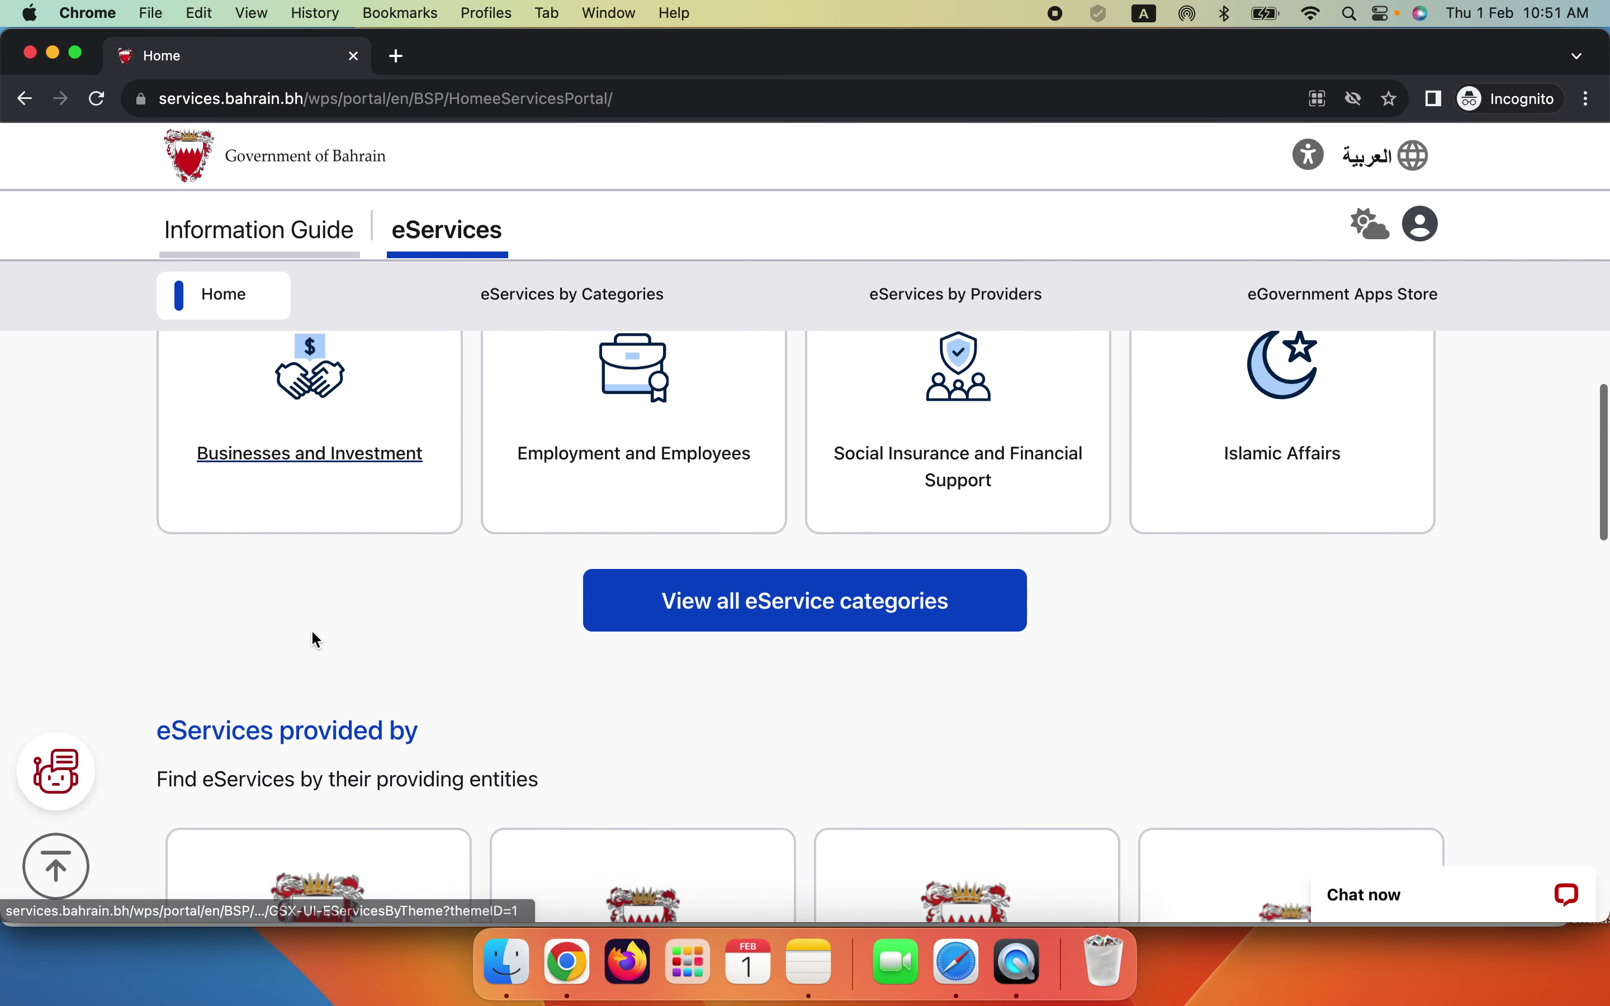
scroll(313, 628, "up", 15)
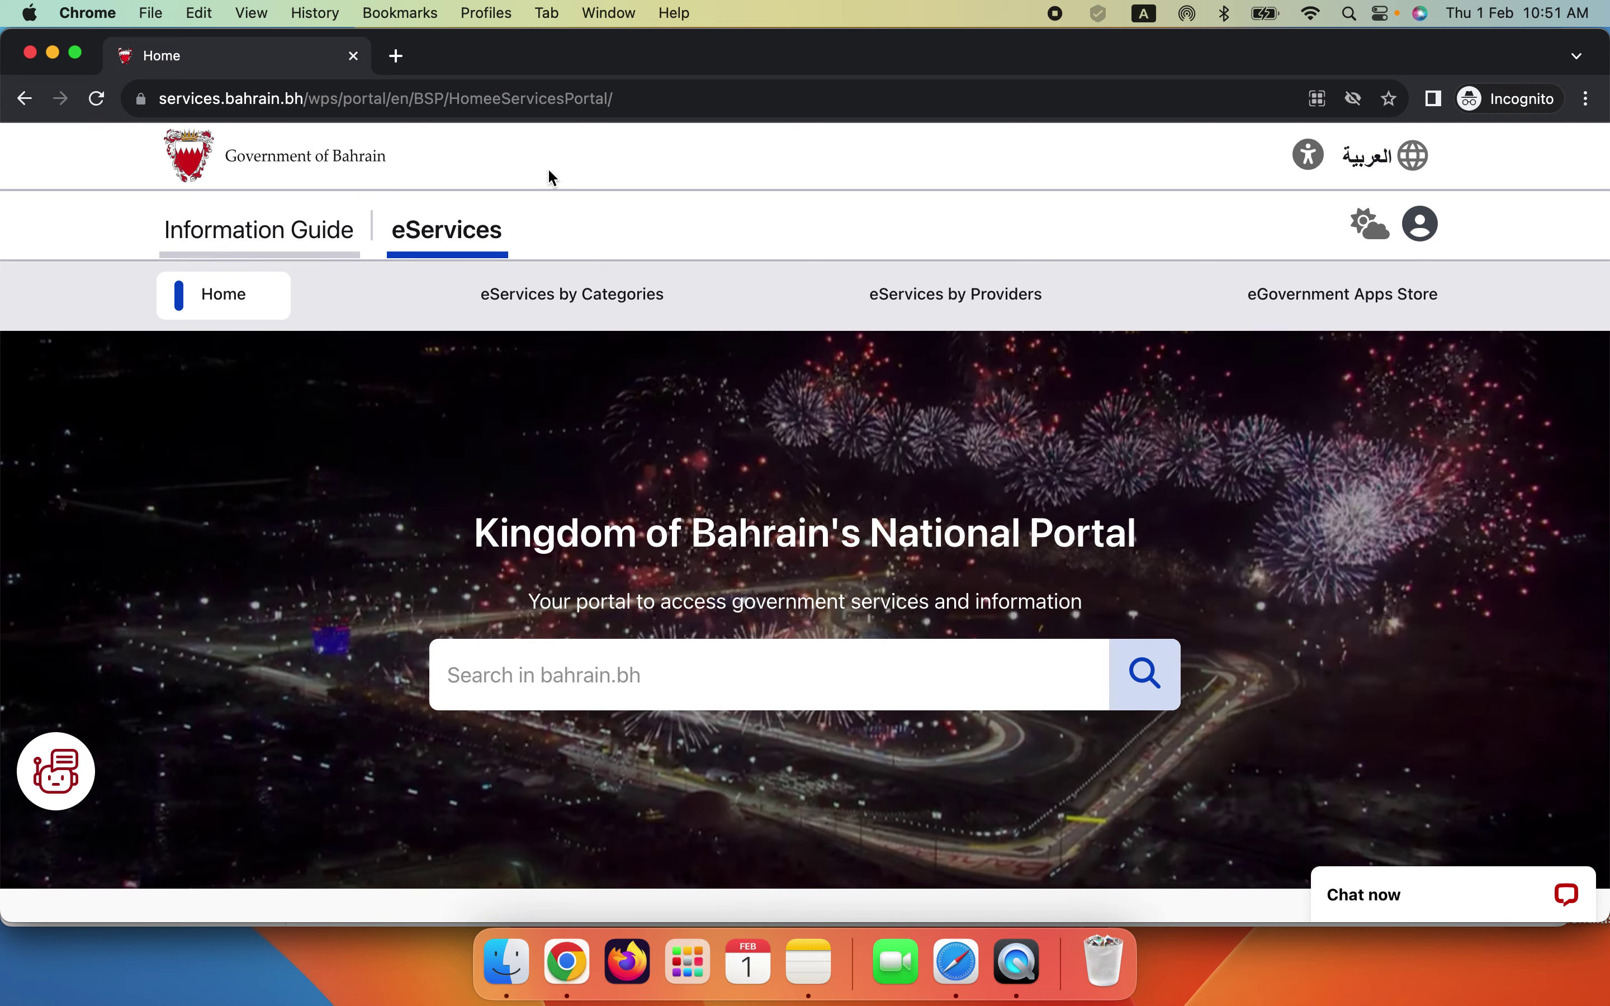
scroll(913, 673, "down", 2)
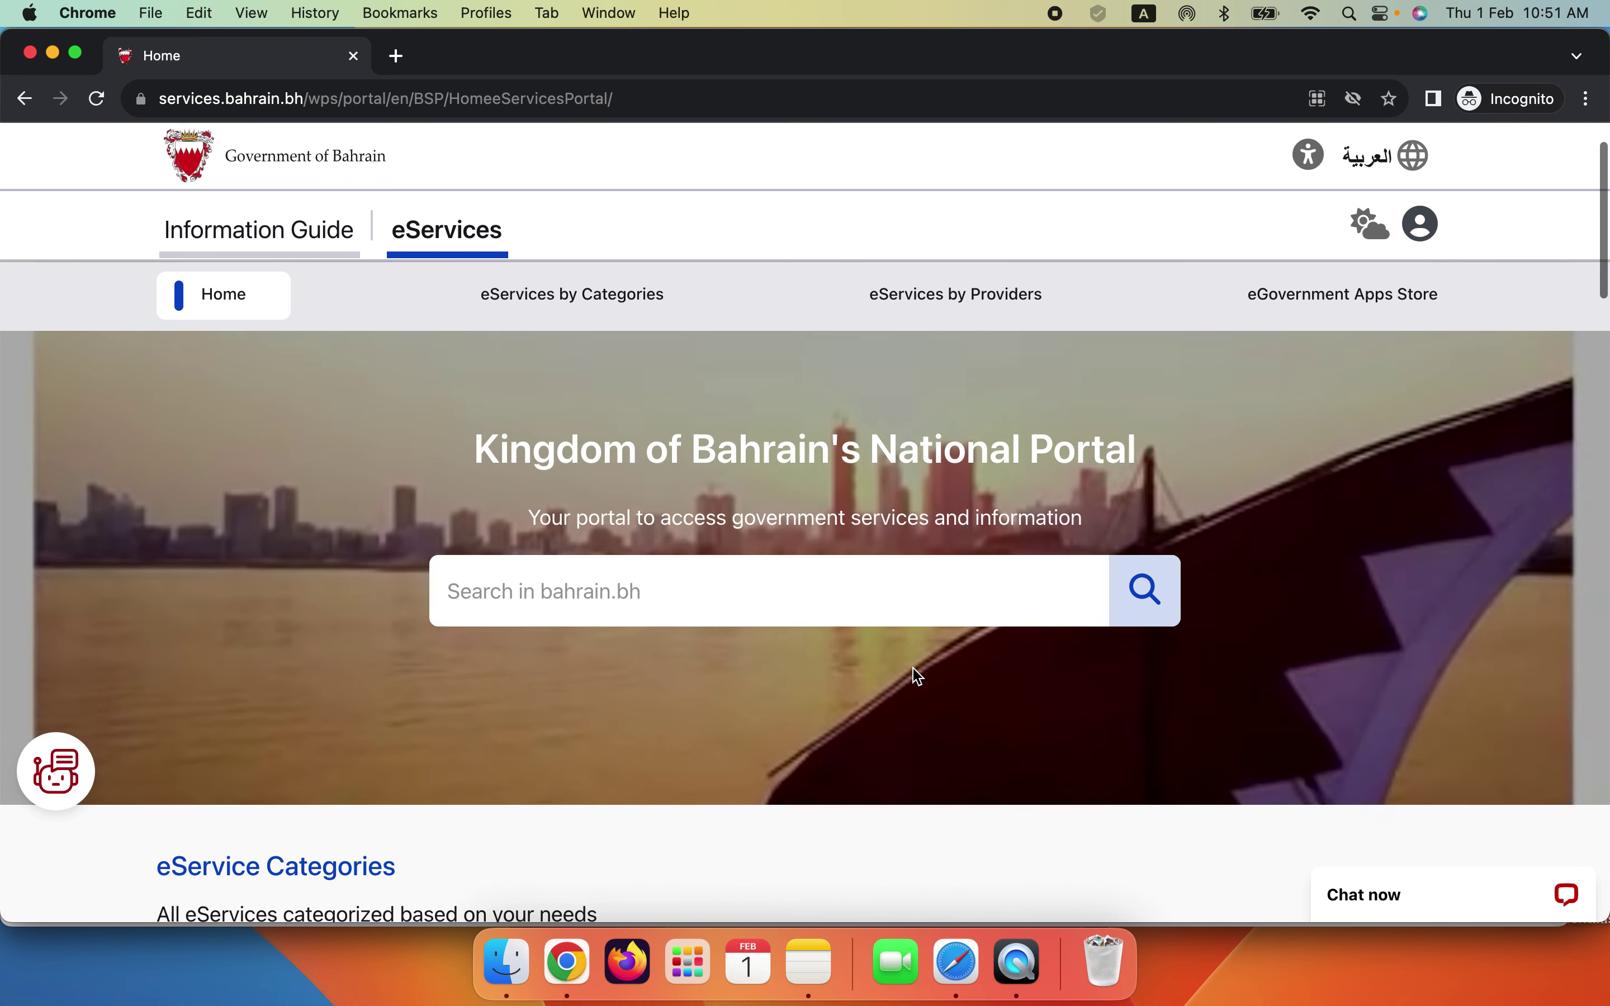
scroll(917, 675, "up", 2)
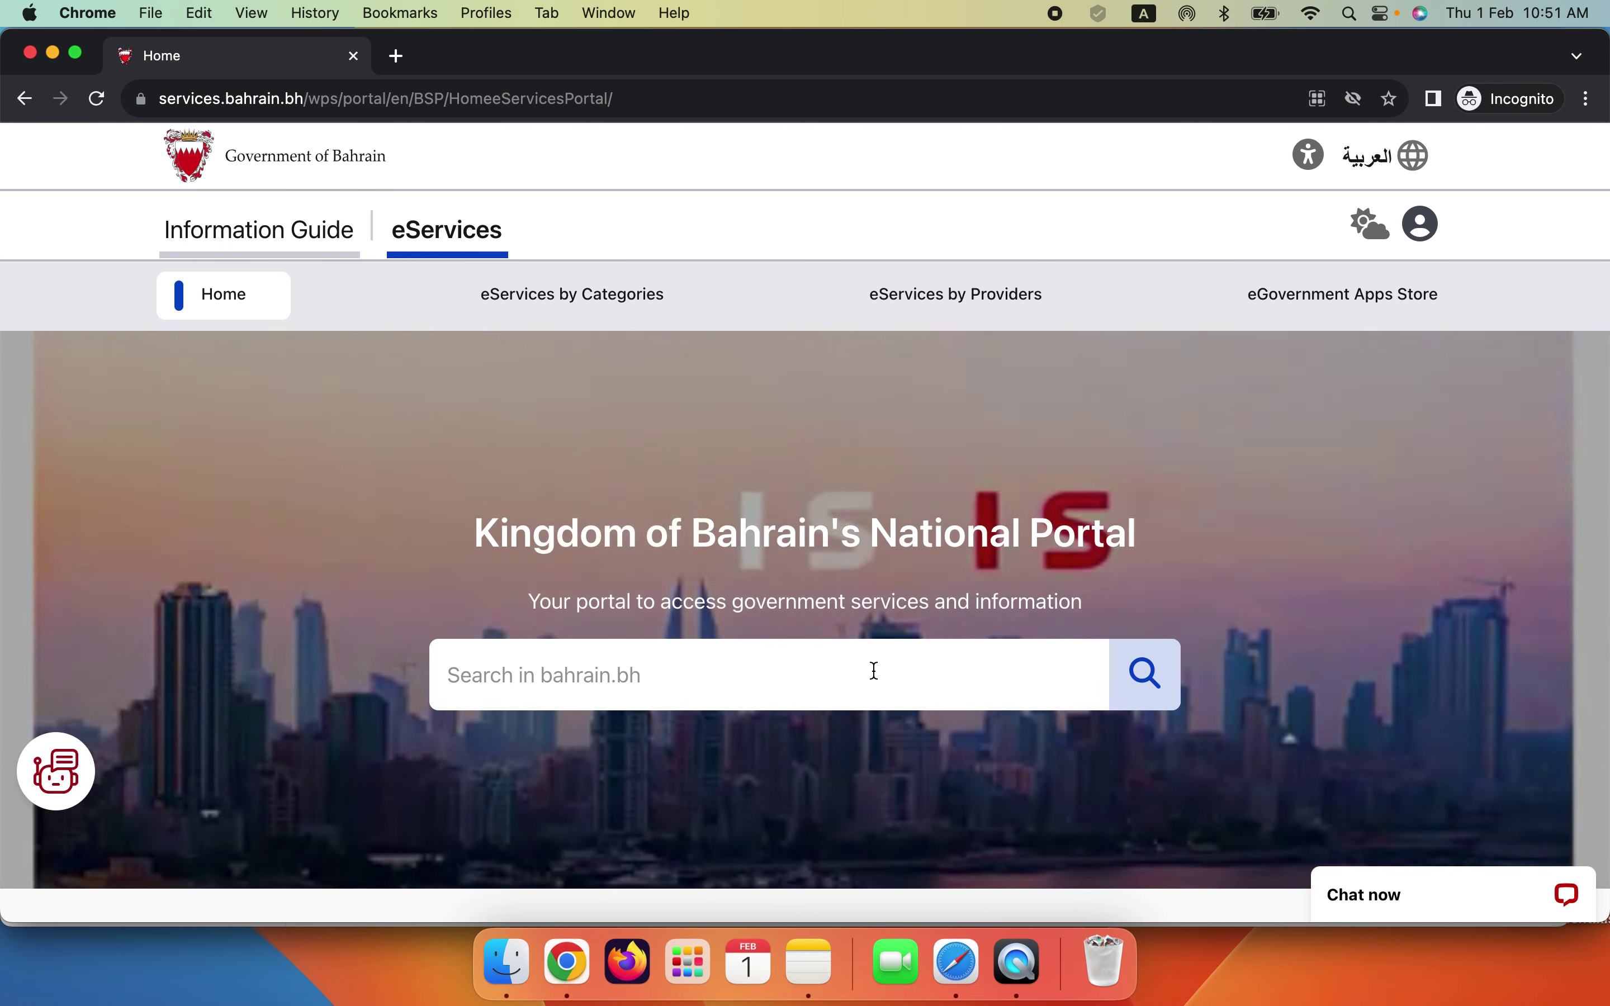
- Try to search the portal for "residency status"
left_click(583, 675)
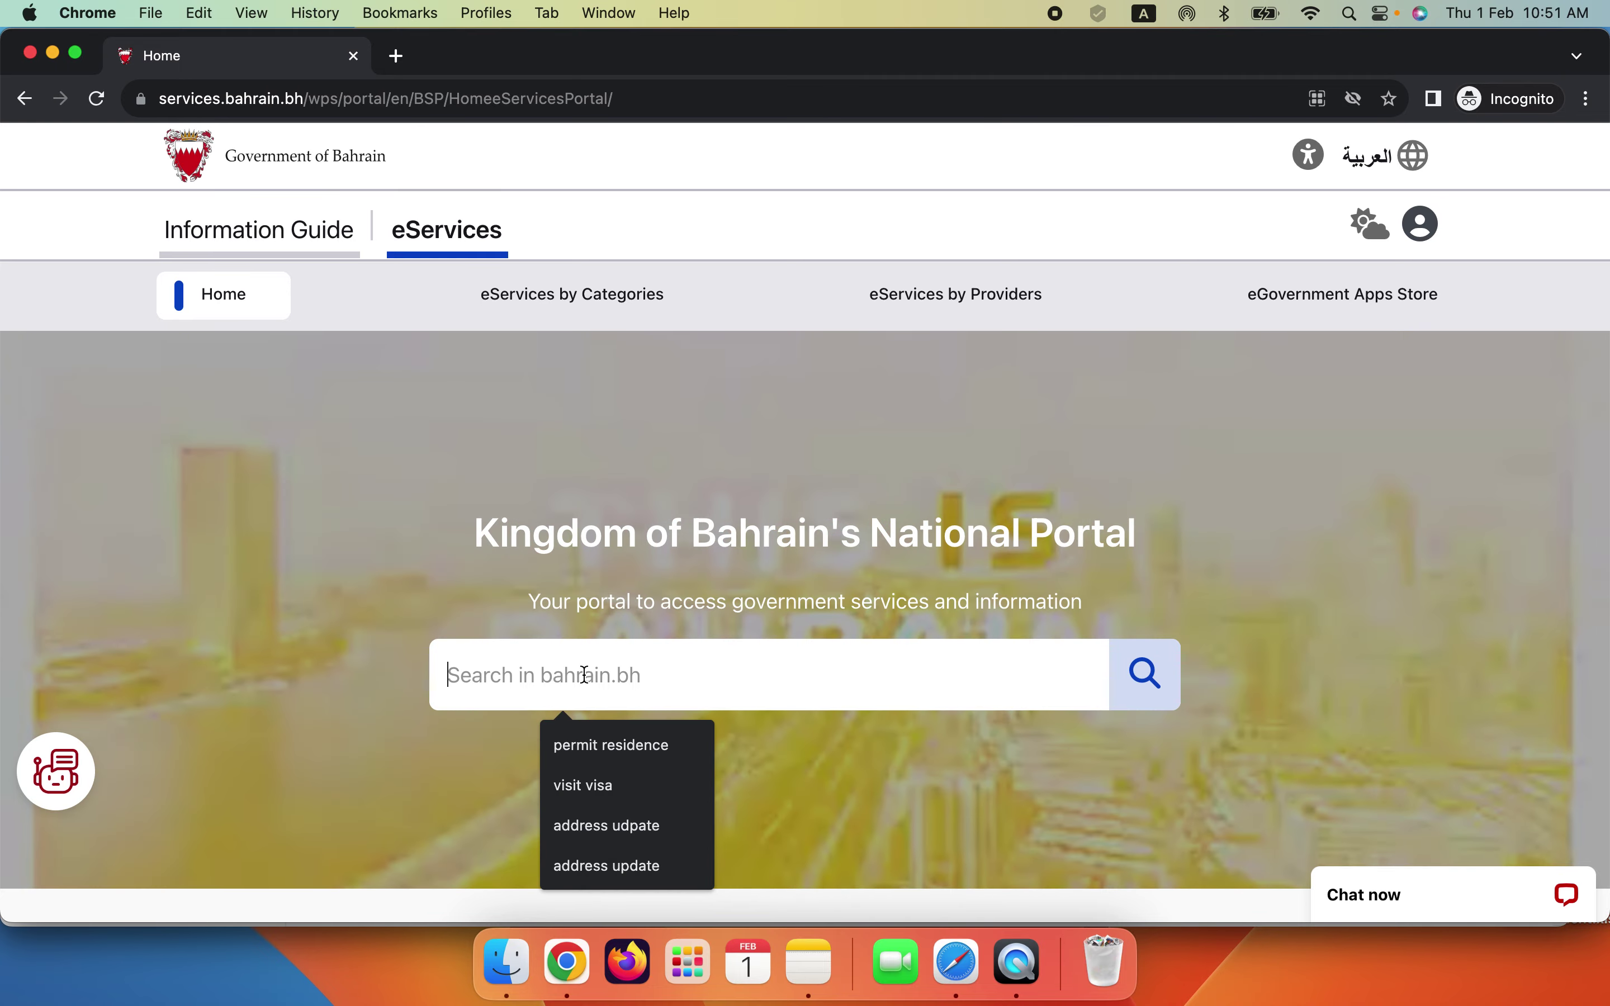
left_click(451, 597)
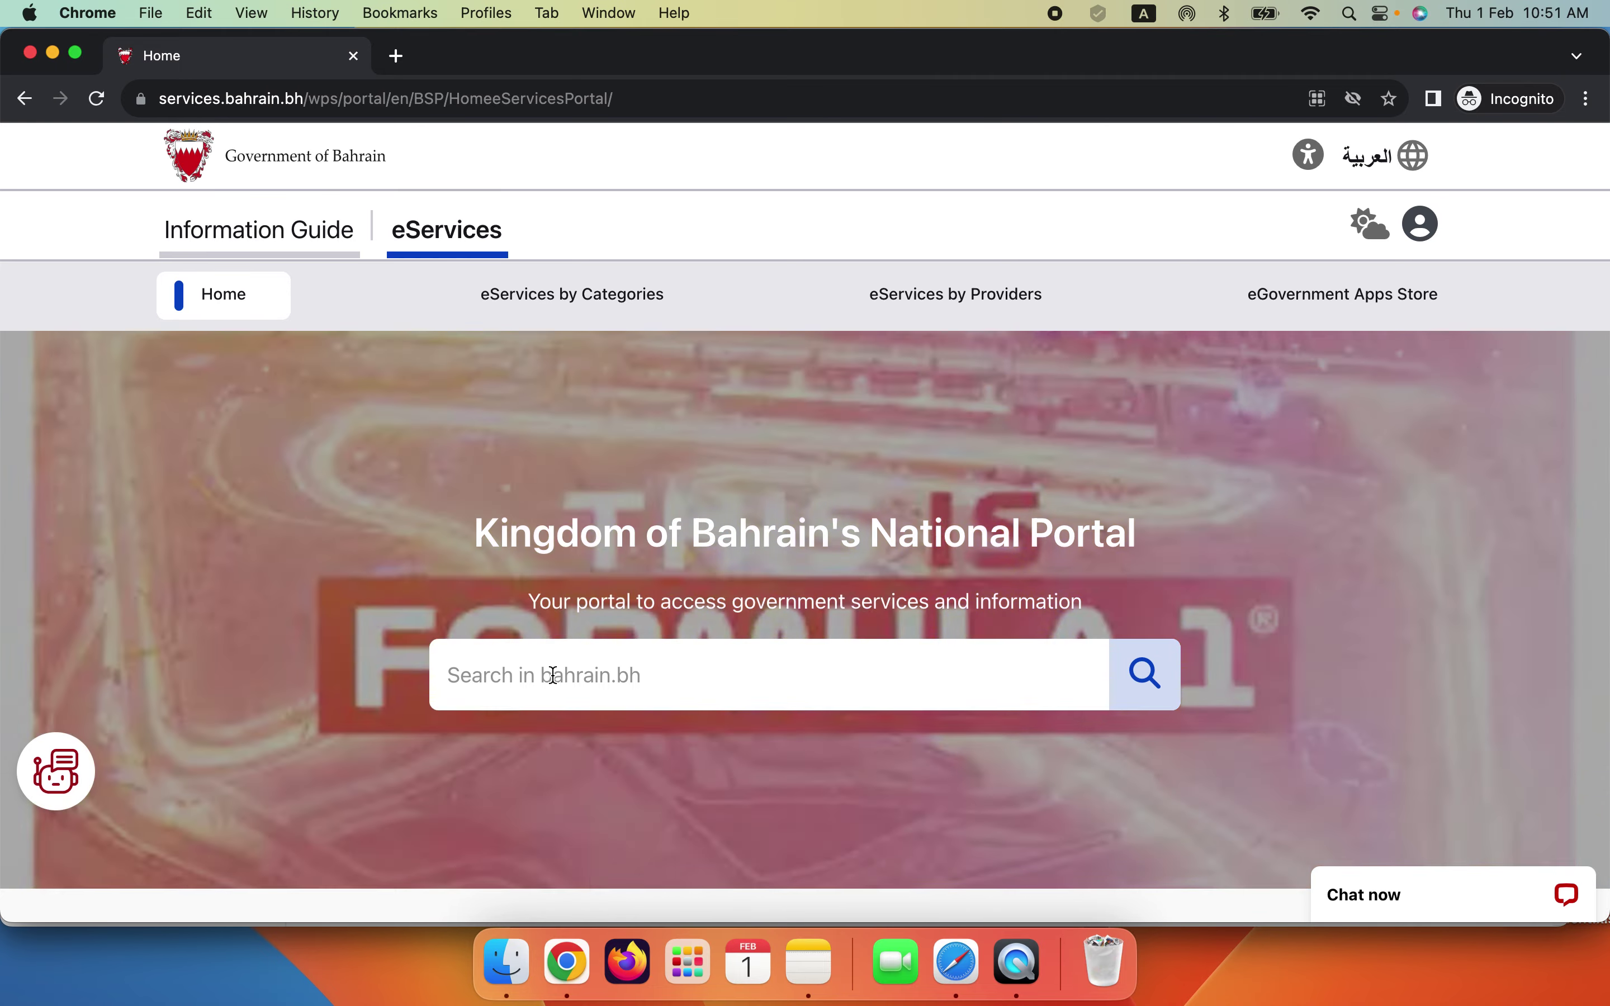
left_click(552, 675)
type("residency status")
left_click_drag(445, 675, 646, 675)
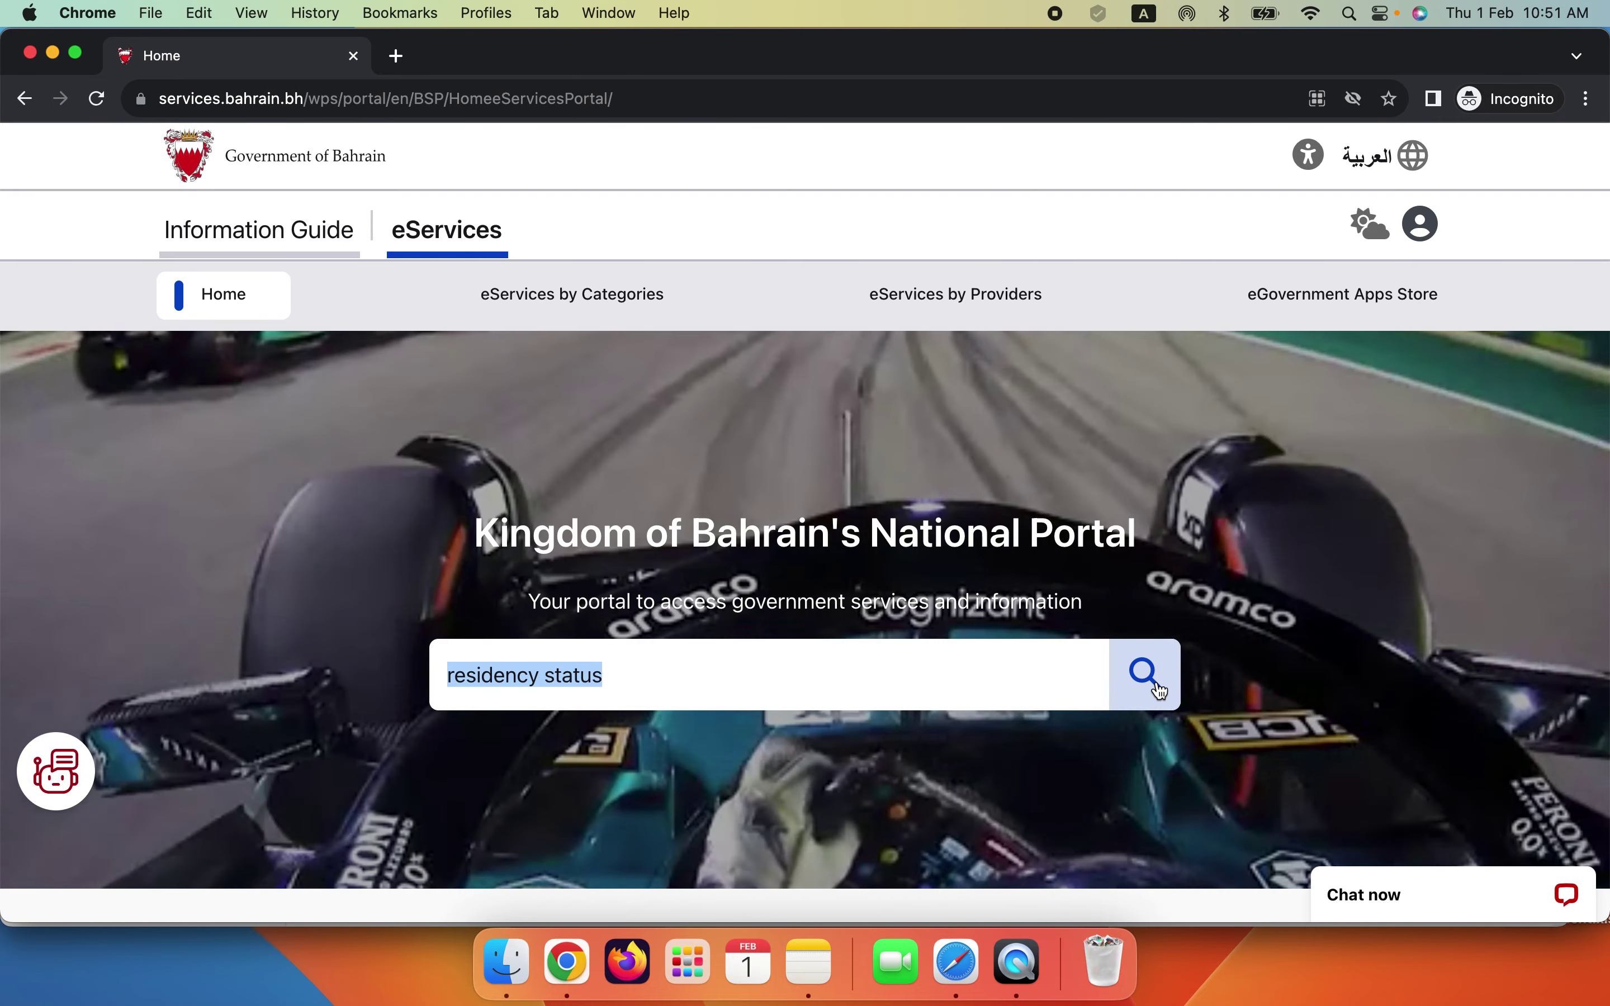
left_click(1157, 691)
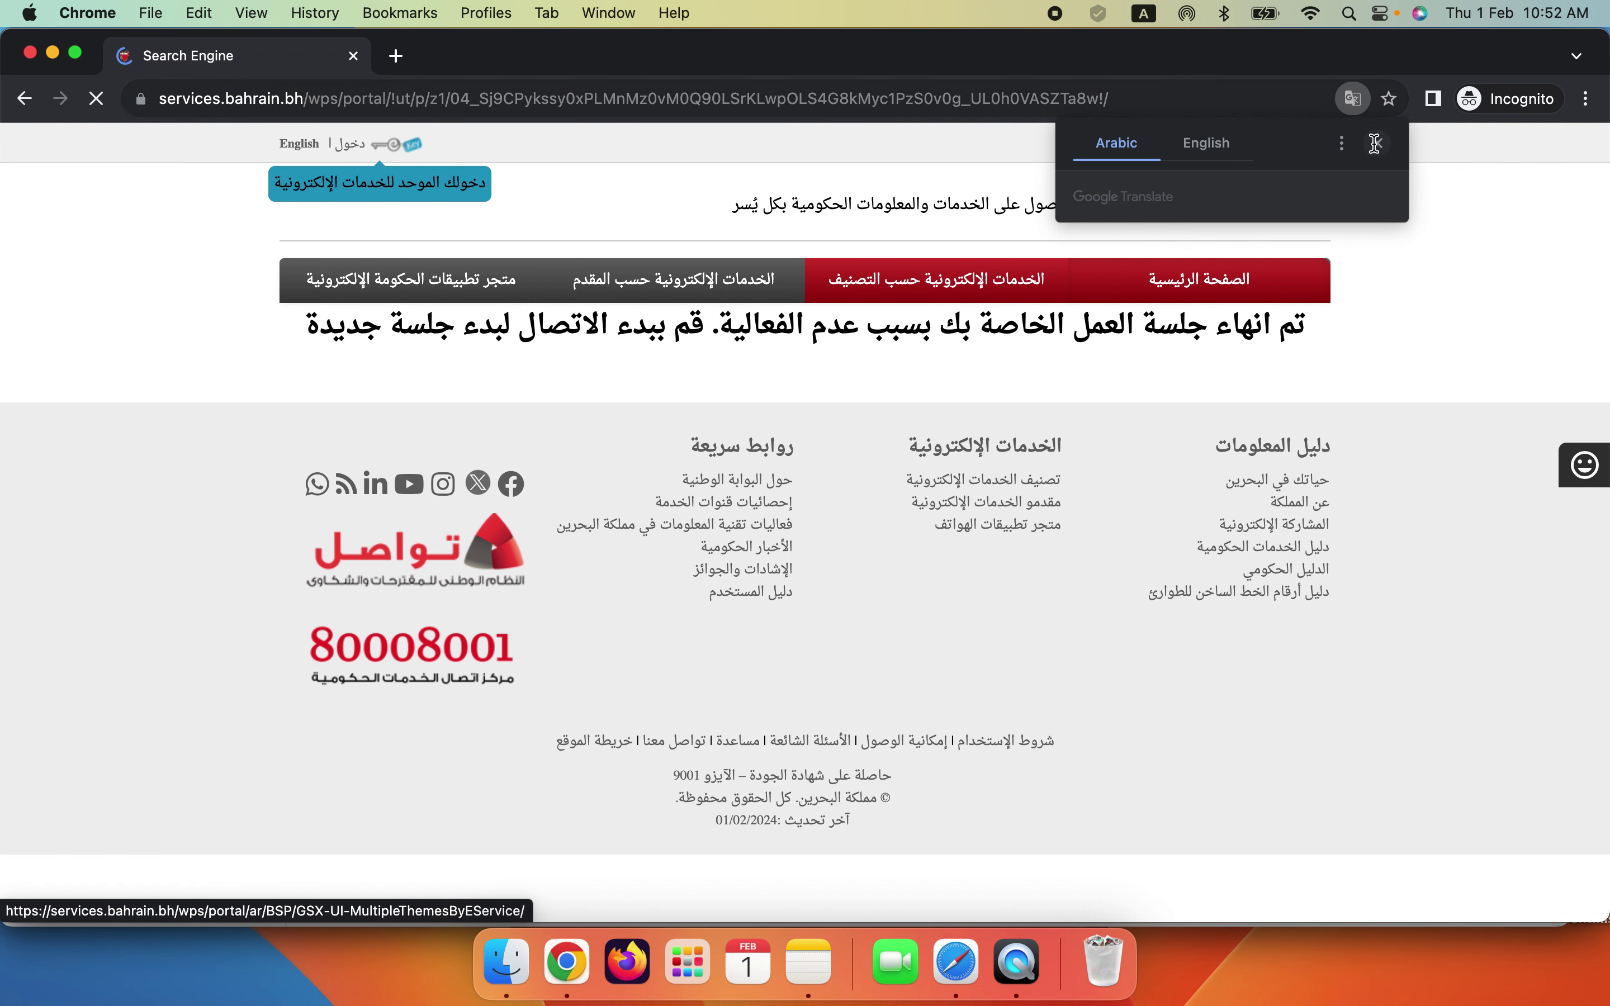
- Switch the portal page to English and log in through eKey with the account's personal number and password
left_click(1375, 143)
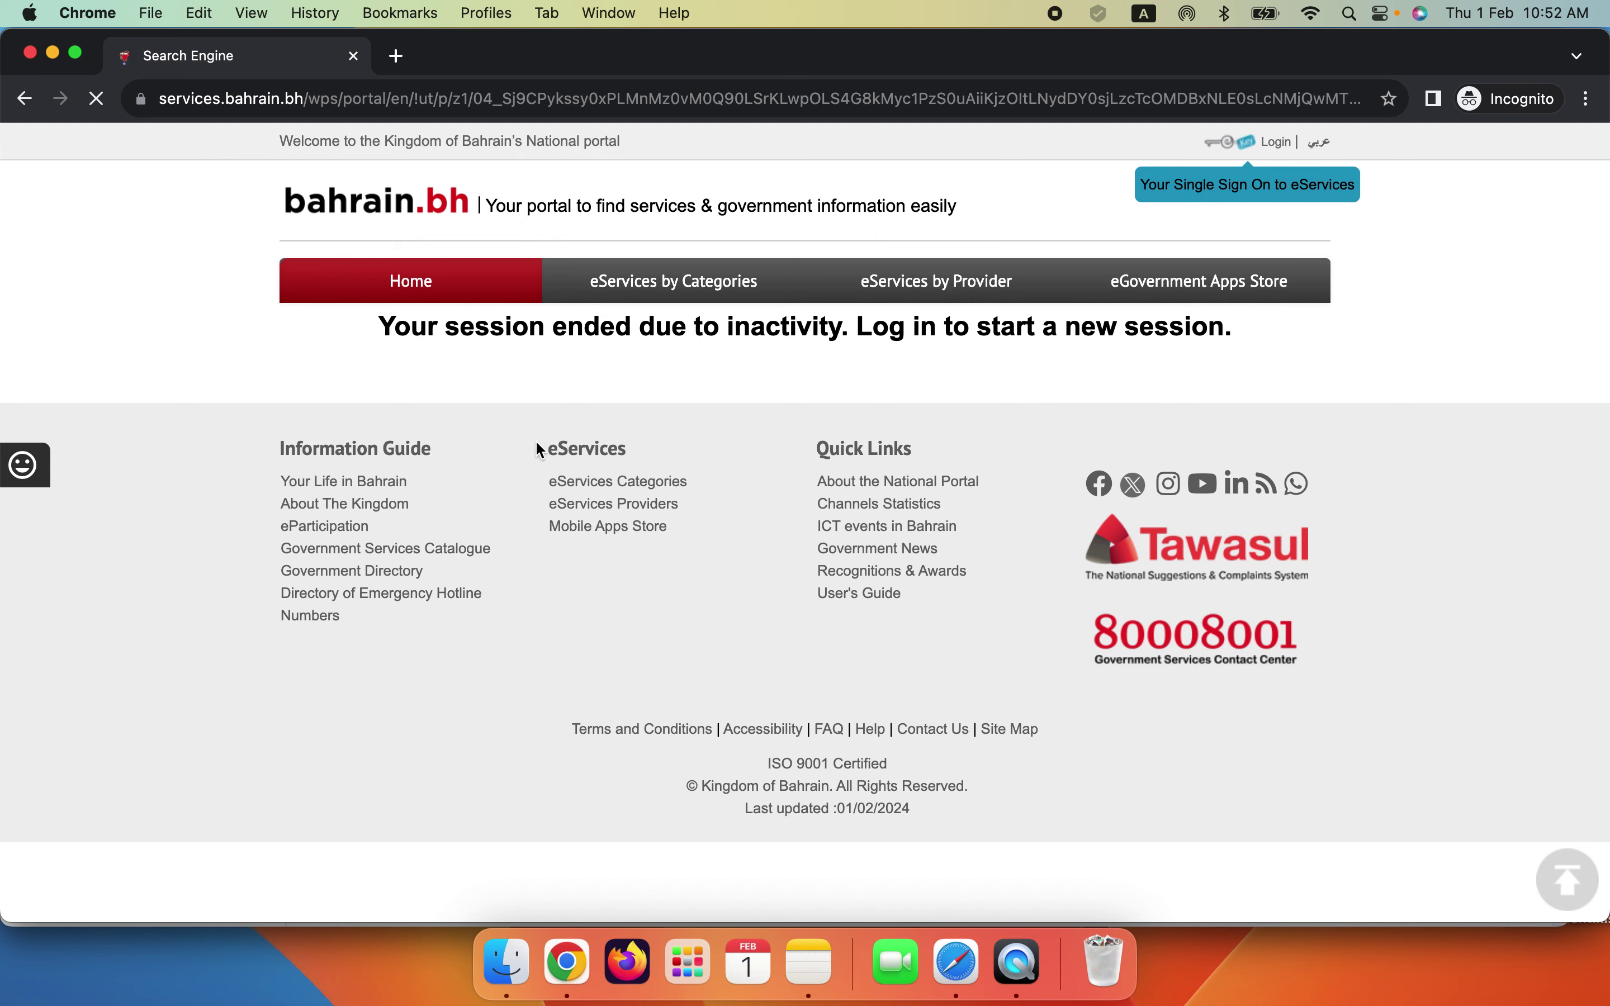
left_click(1276, 142)
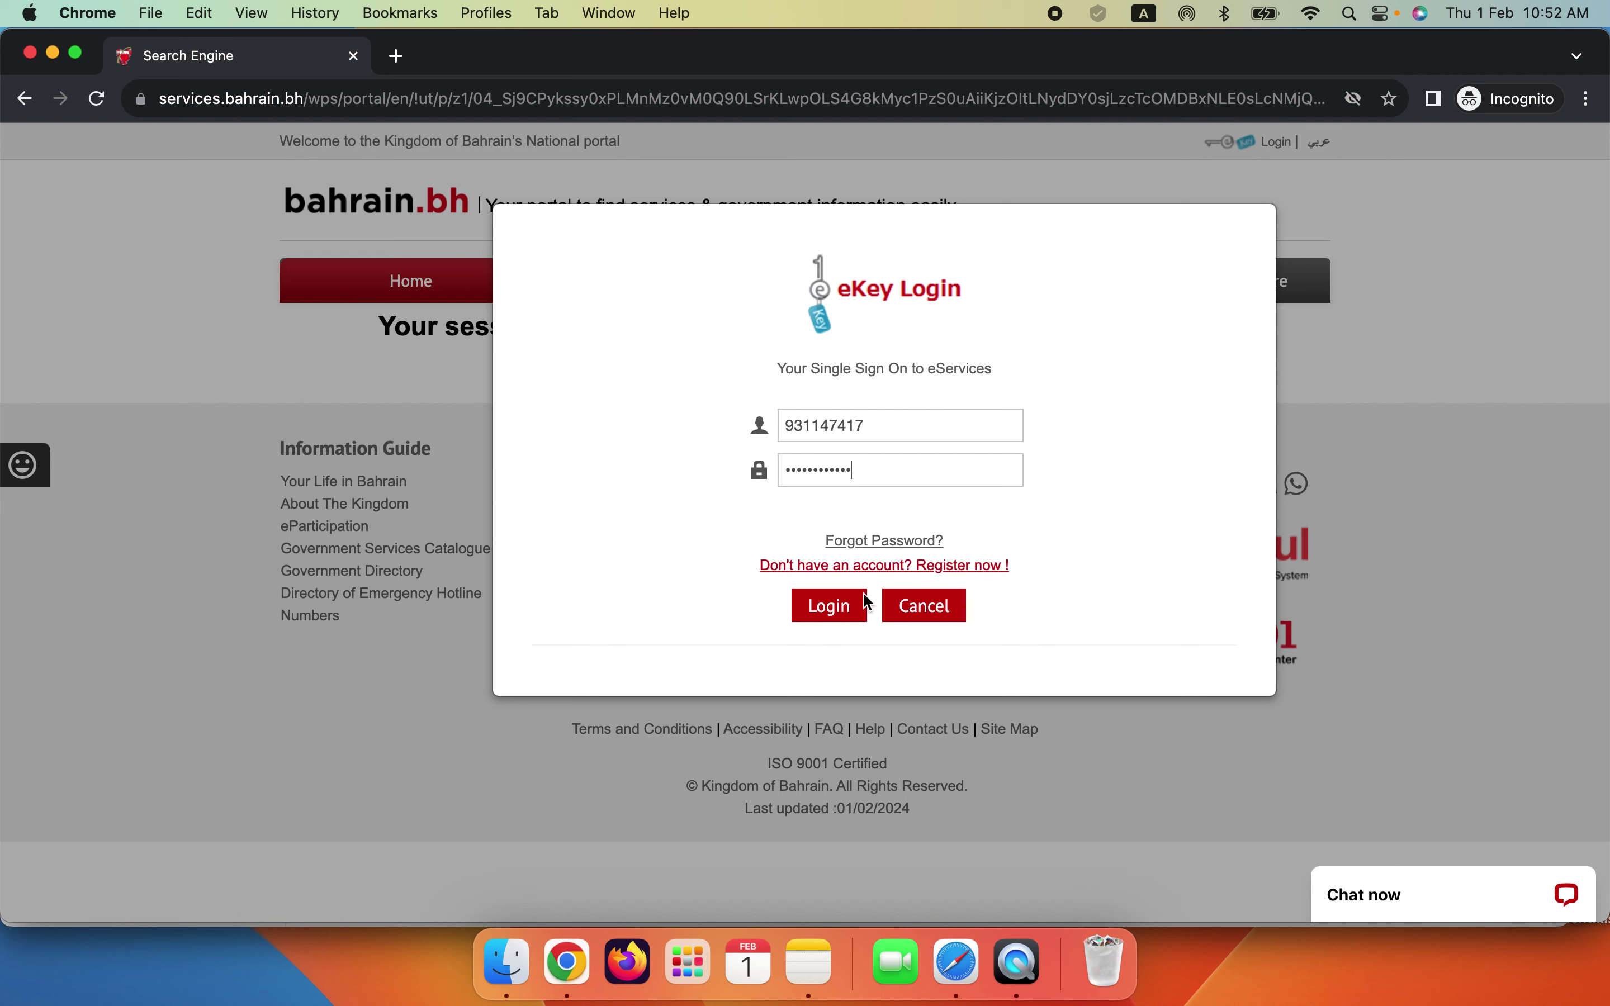
left_click(832, 606)
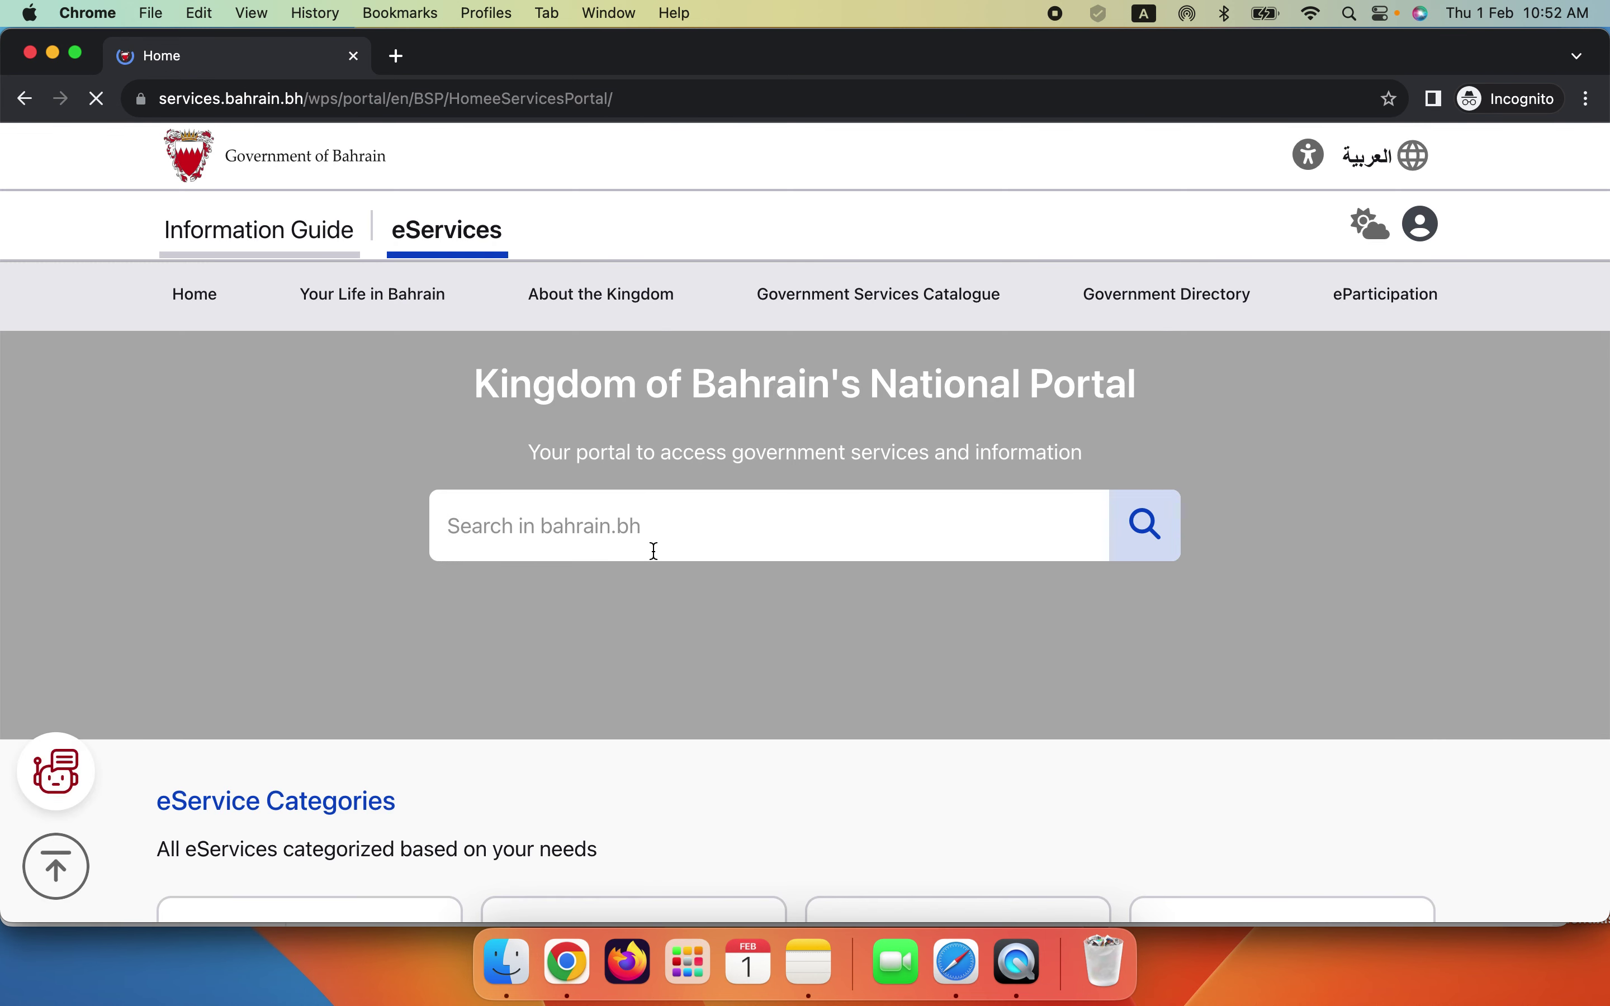
- Search the national portal for "residency status" from the eServices home page
left_click(657, 530)
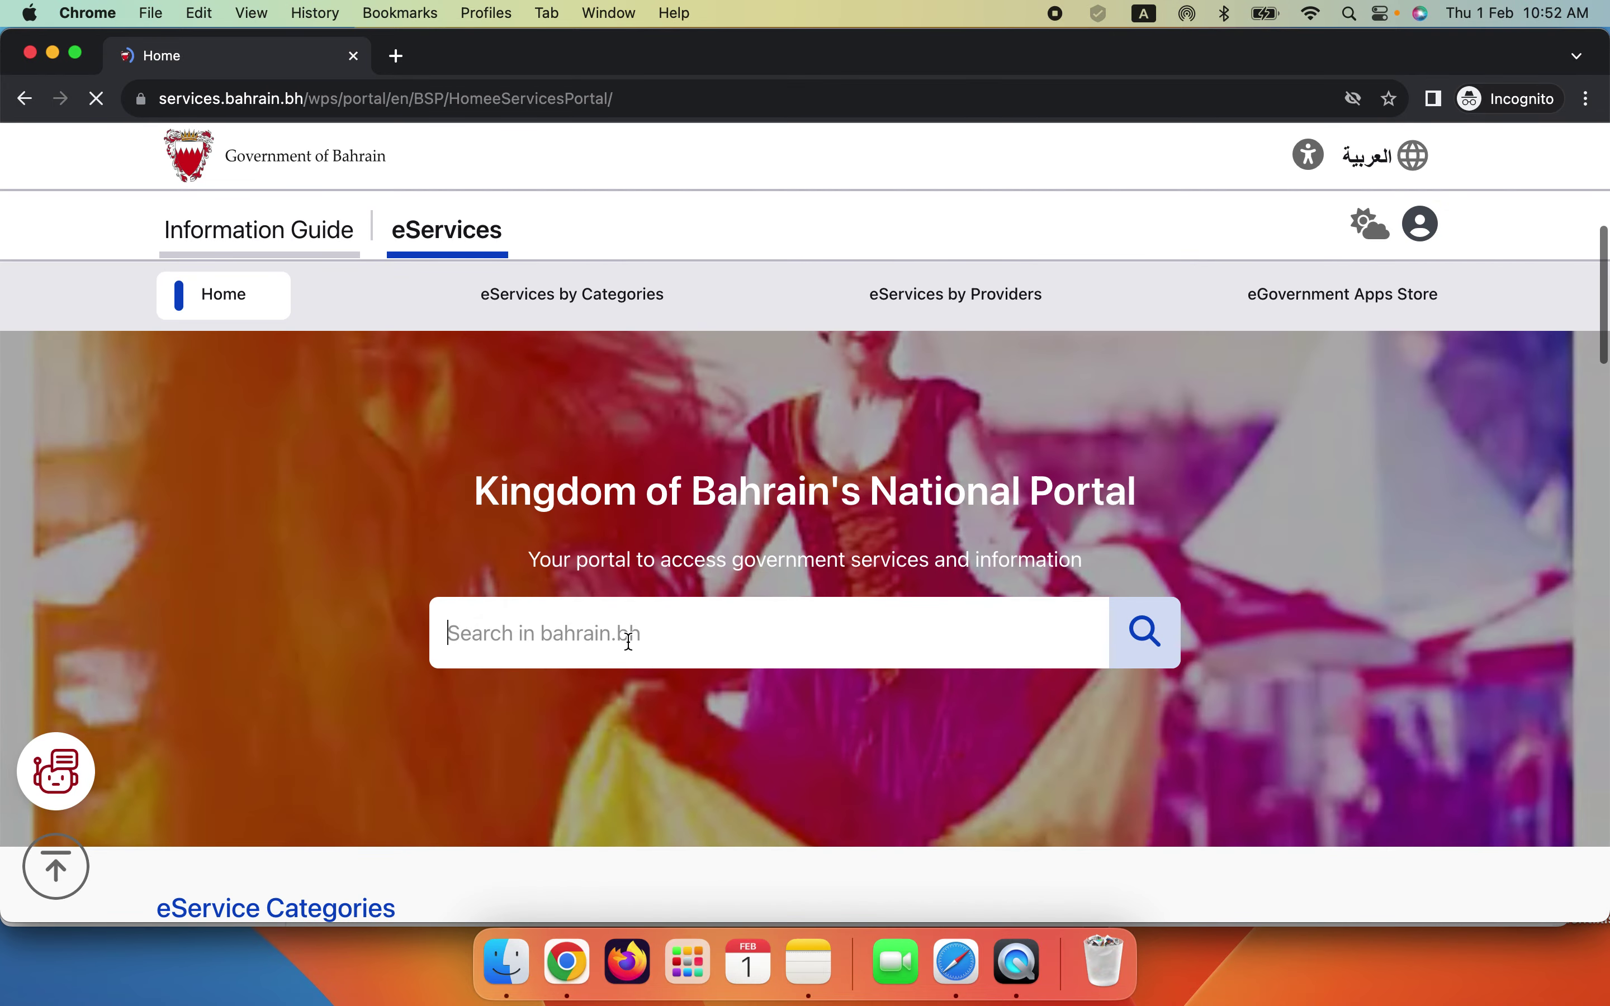
left_click(627, 641)
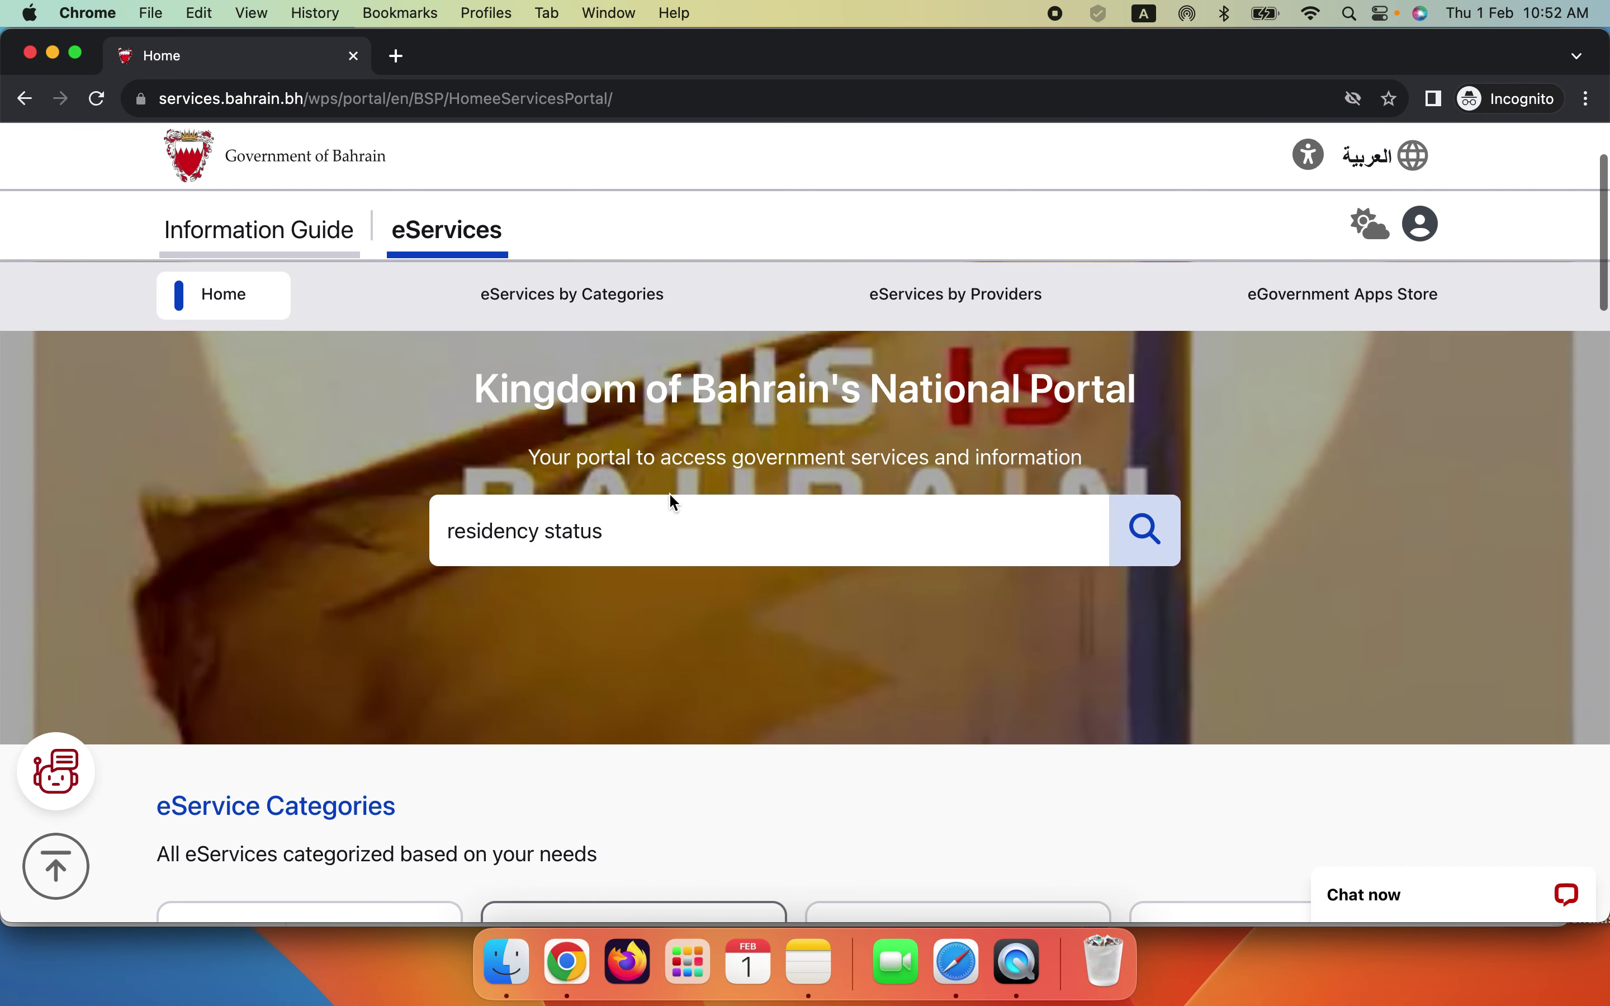
key("Return")
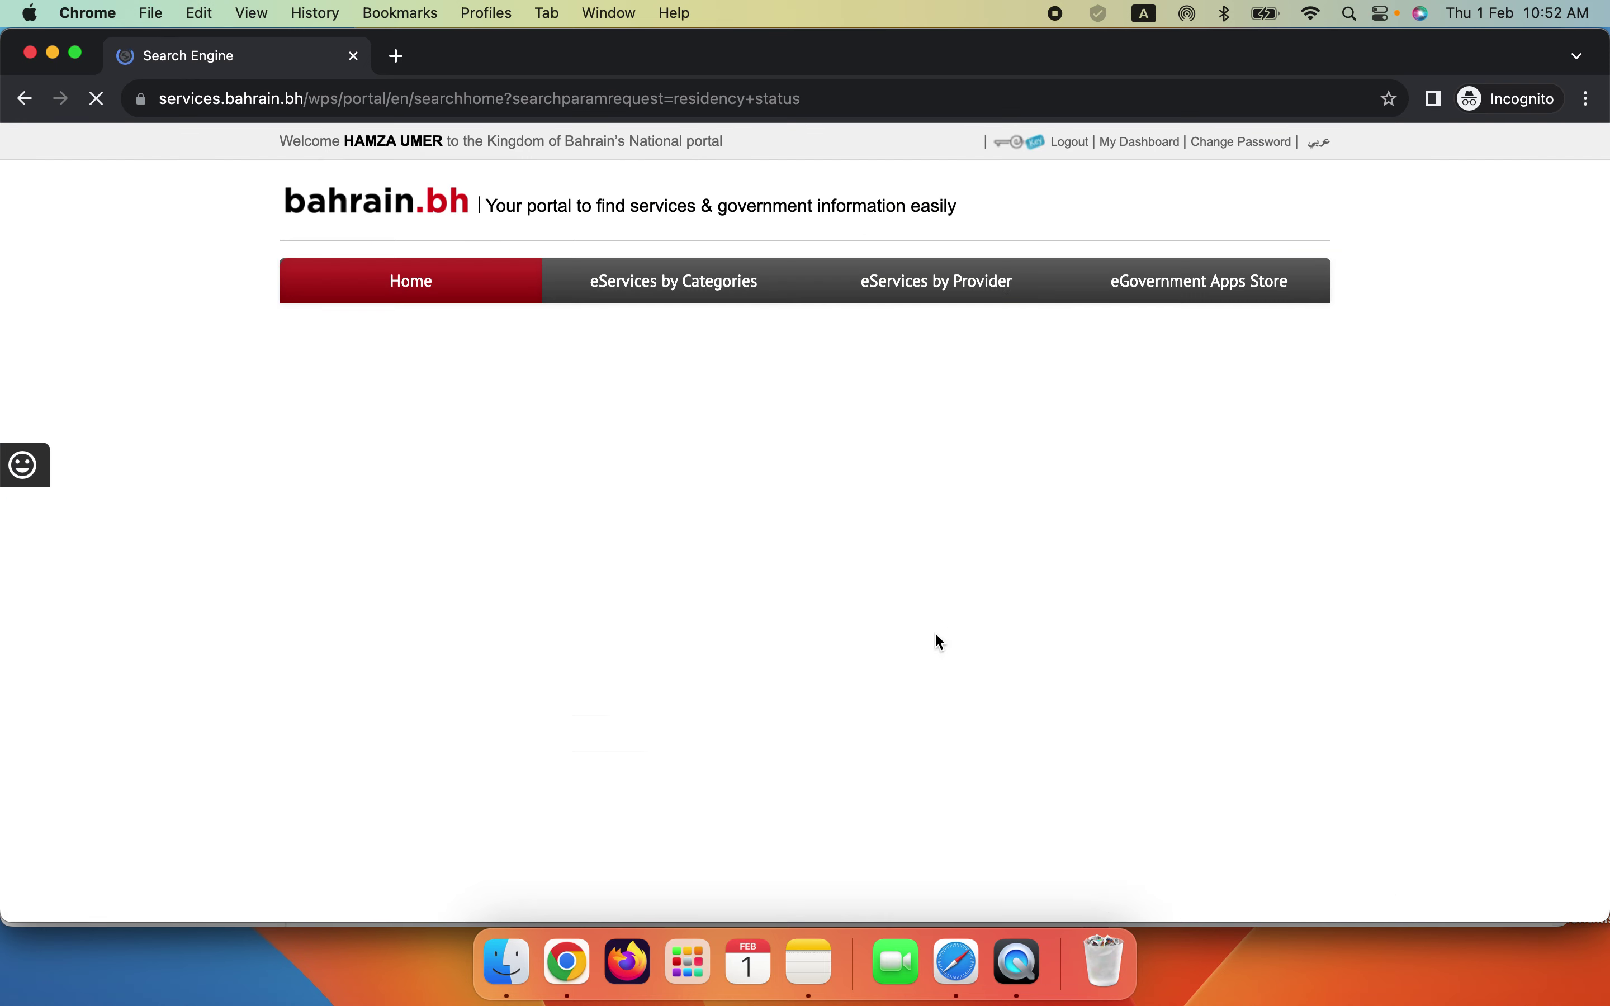
- Open Residency Services from the search results and start the Residency Status Enquiry
scroll(777, 665, "down", 6)
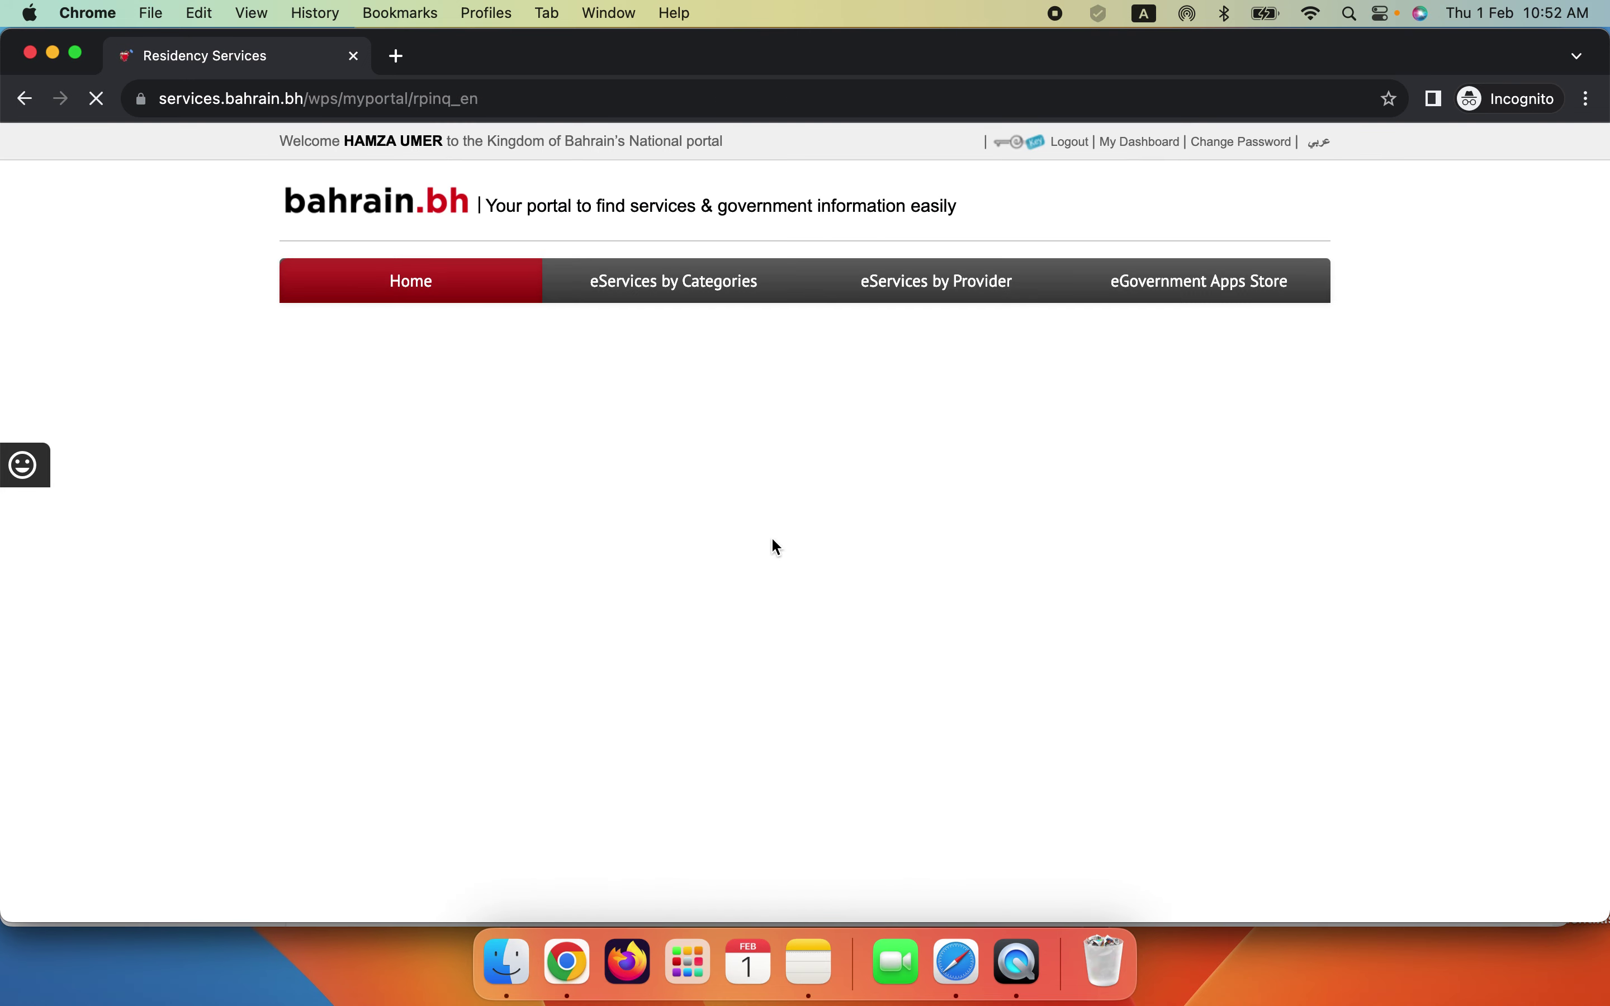
scroll(695, 563, "down", 2)
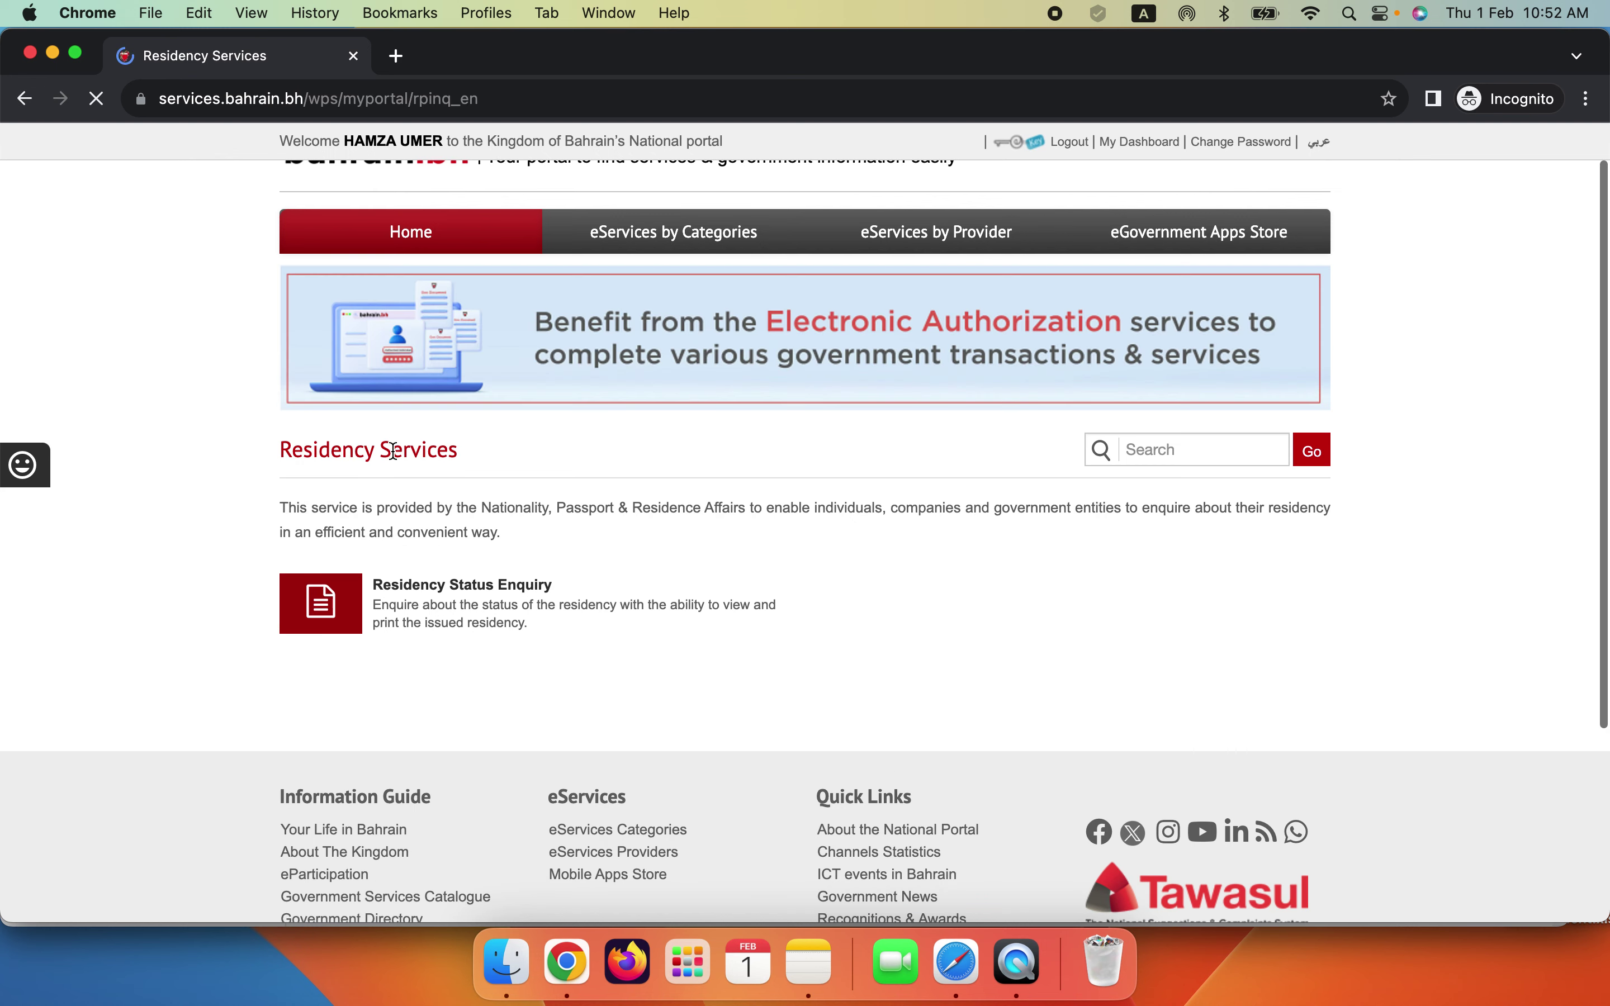
left_click(452, 586)
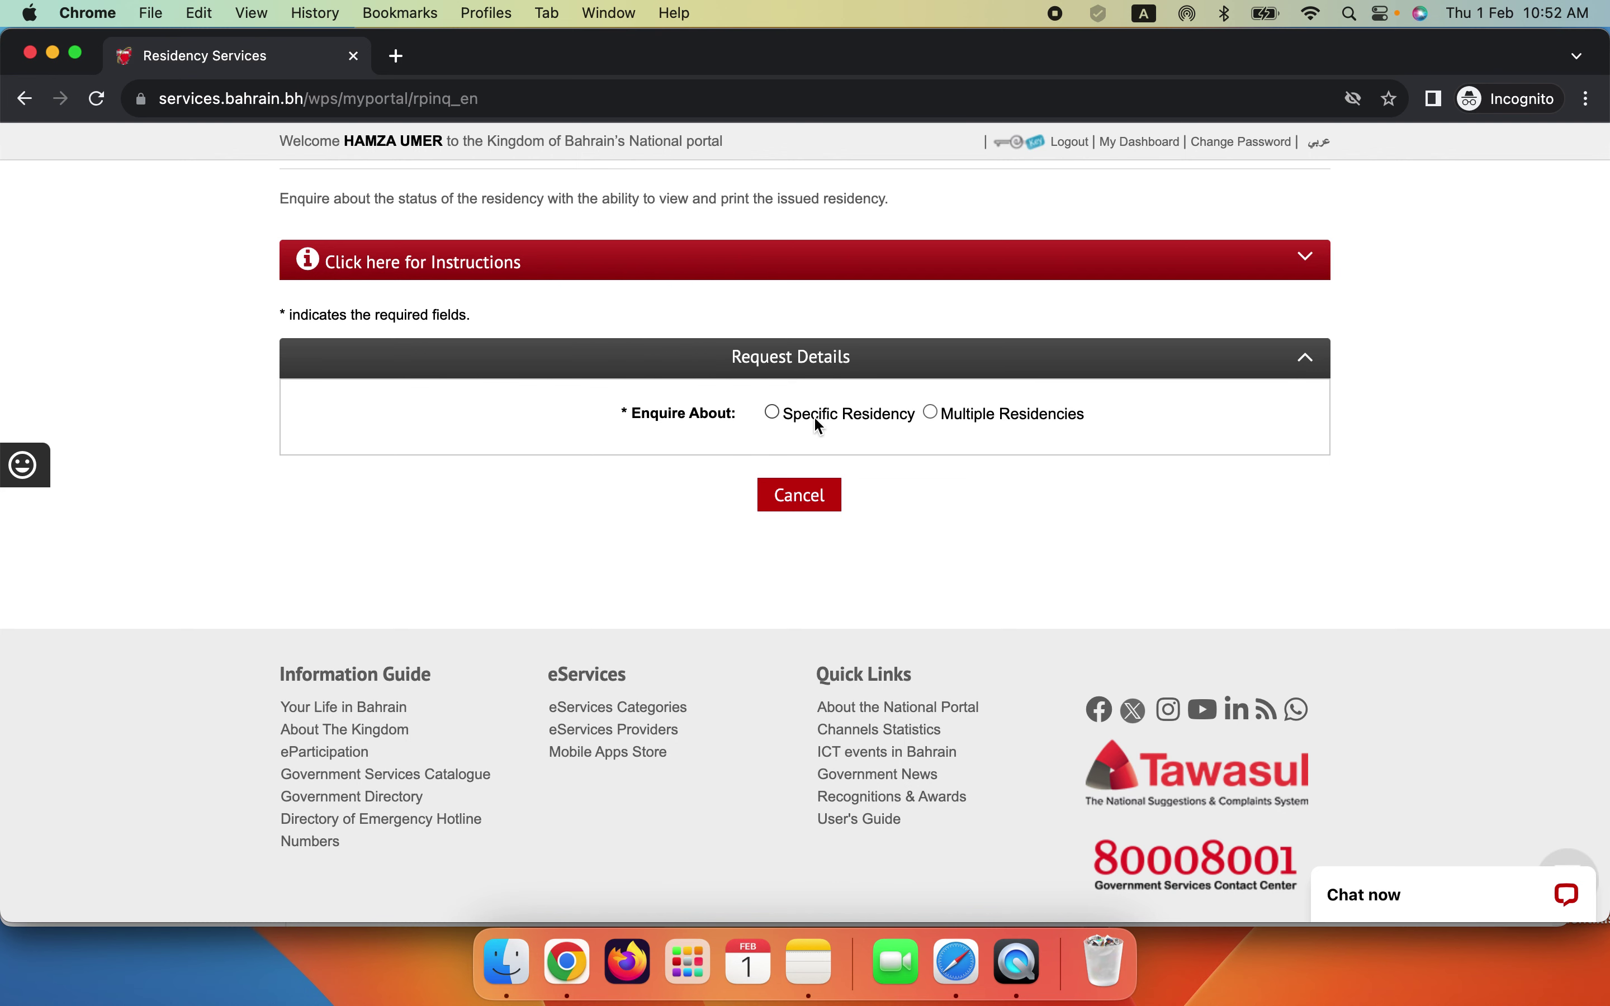
- Set the request to enquire about a Specific Residency using the Bahraini Personal Number, after viewing the Multiple Residencies and Passport Details options
left_click(931, 412)
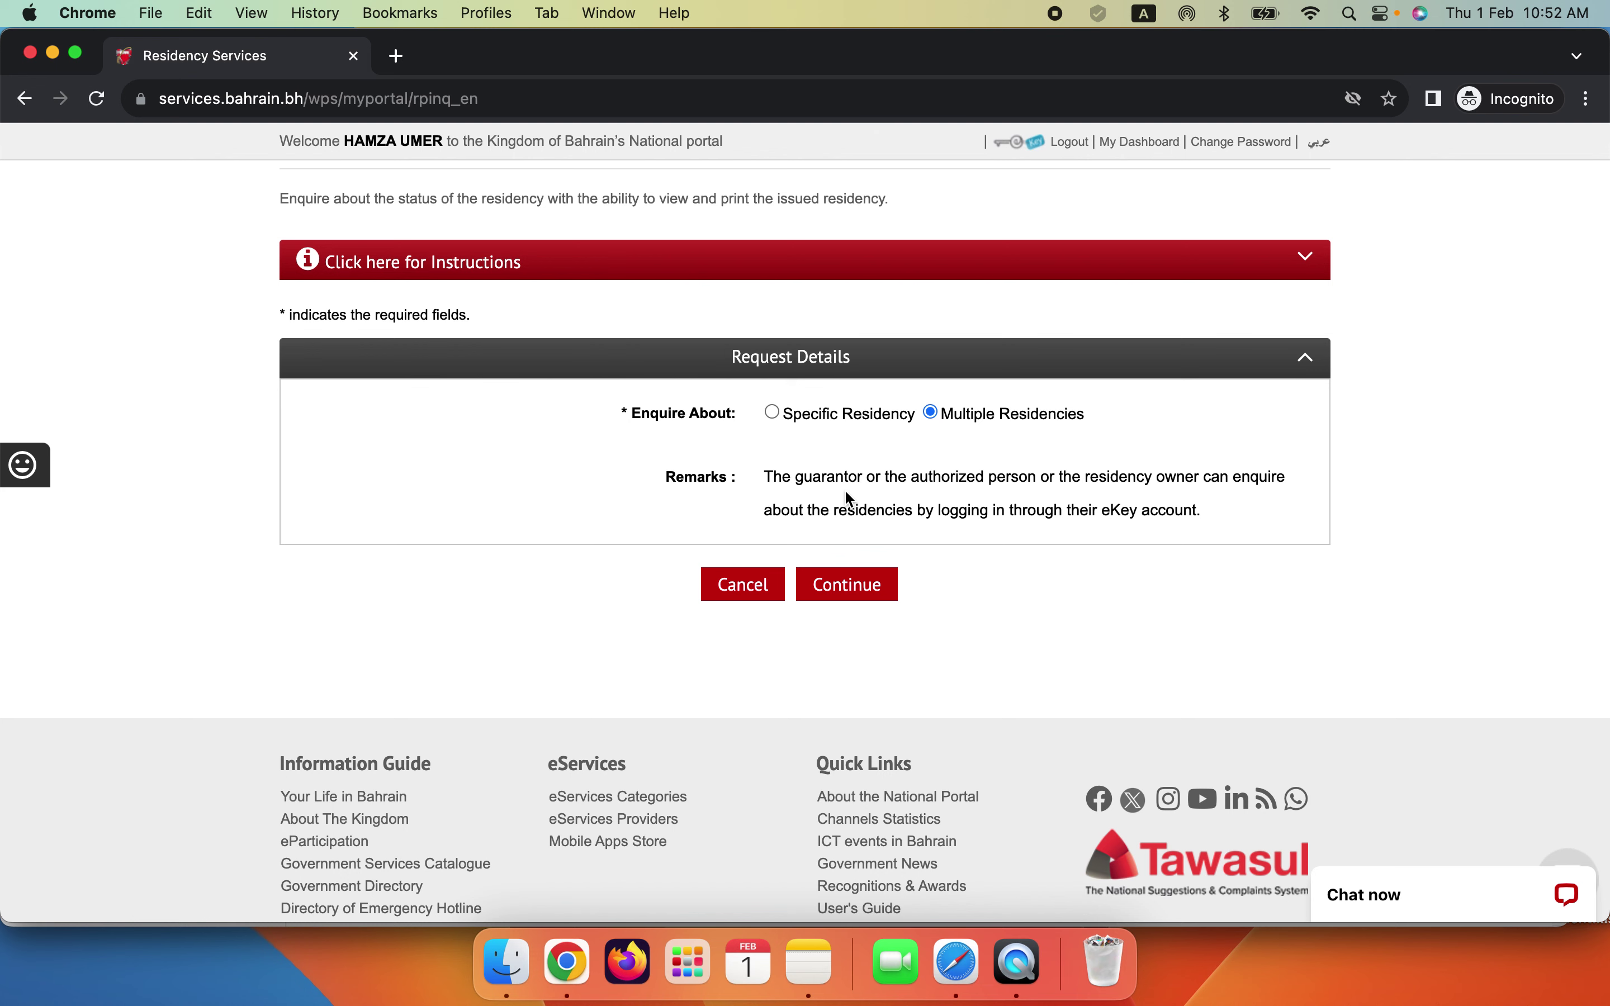
left_click(844, 413)
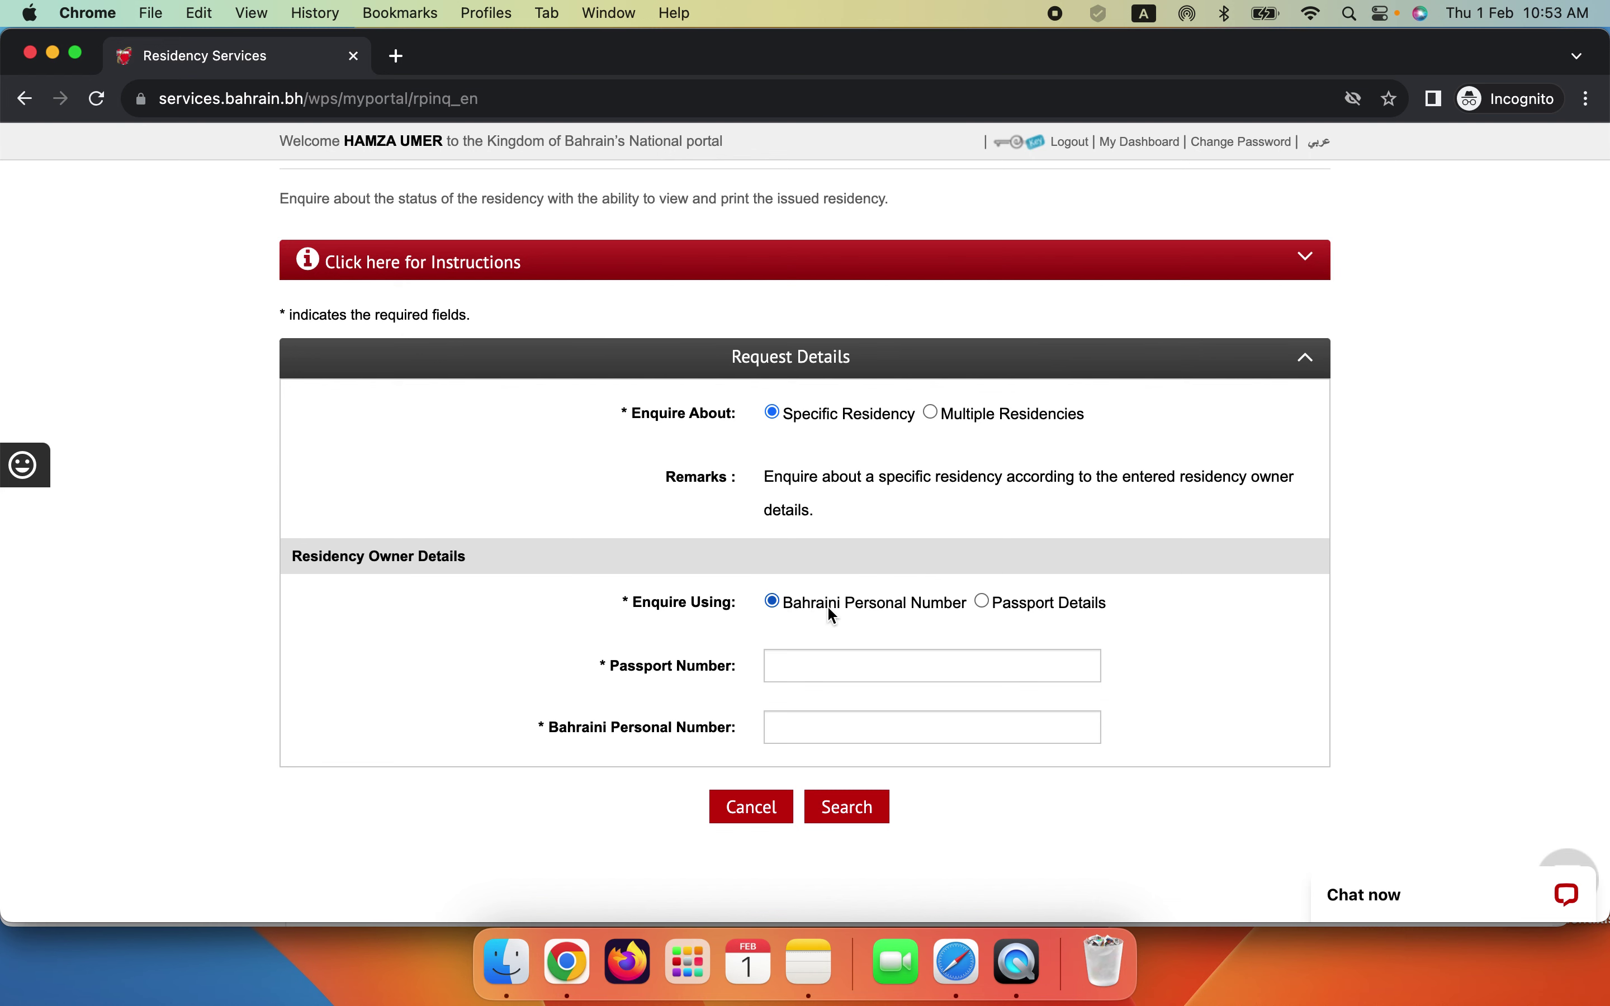
left_click(1051, 606)
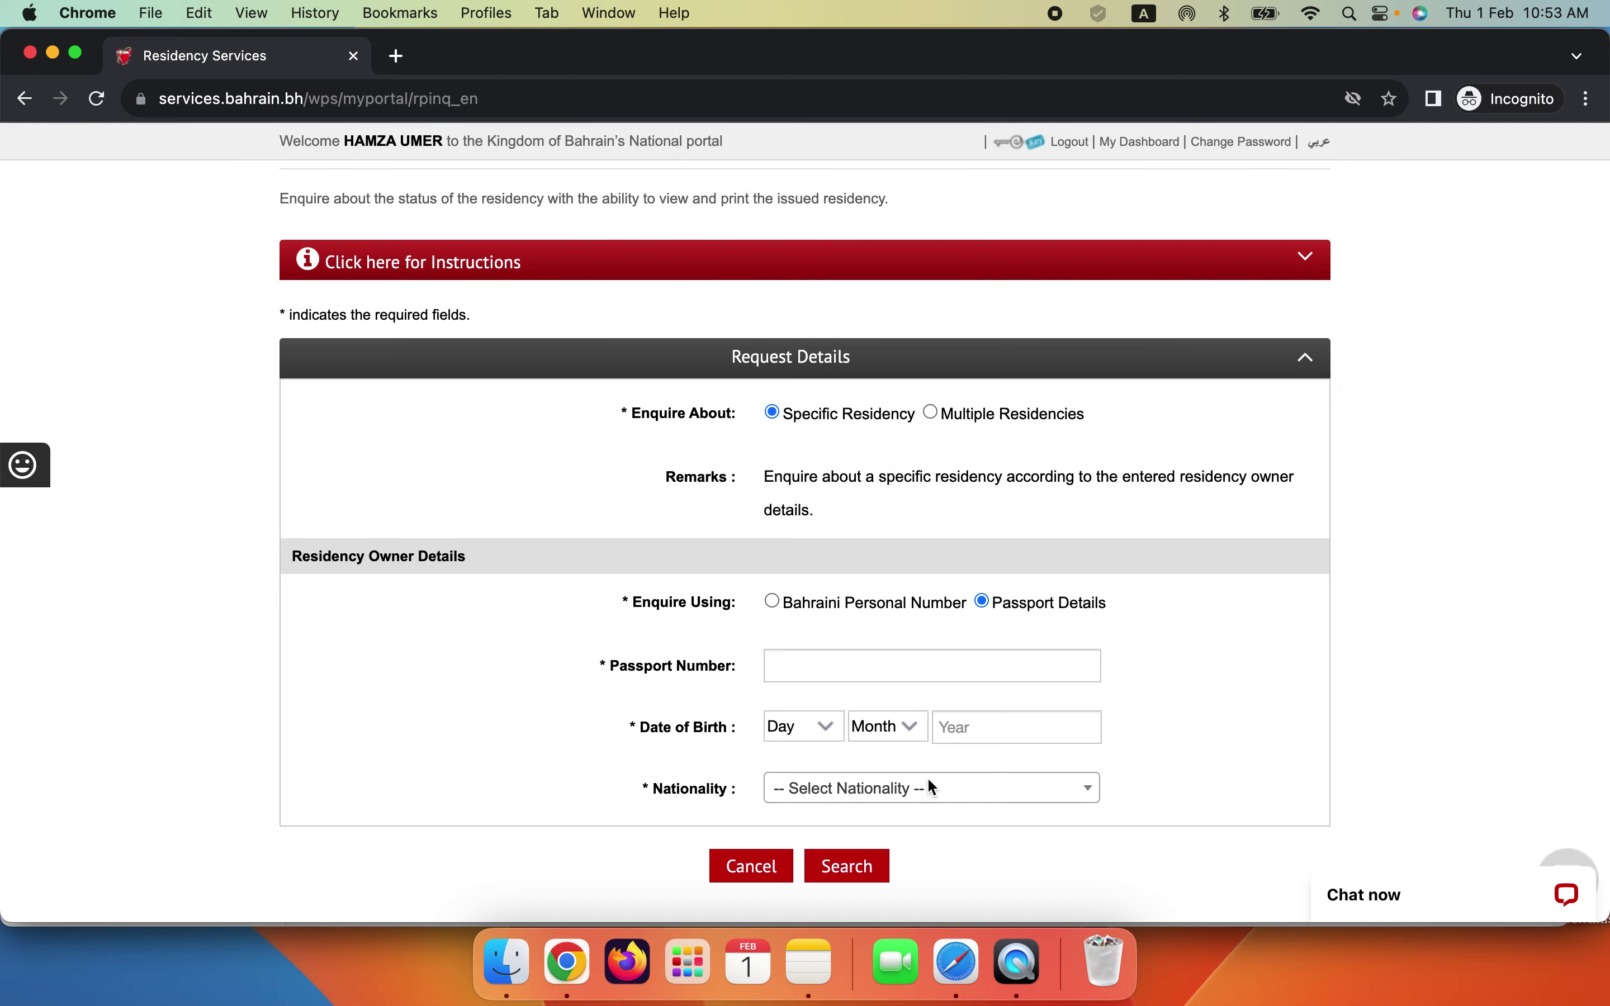
left_click(870, 604)
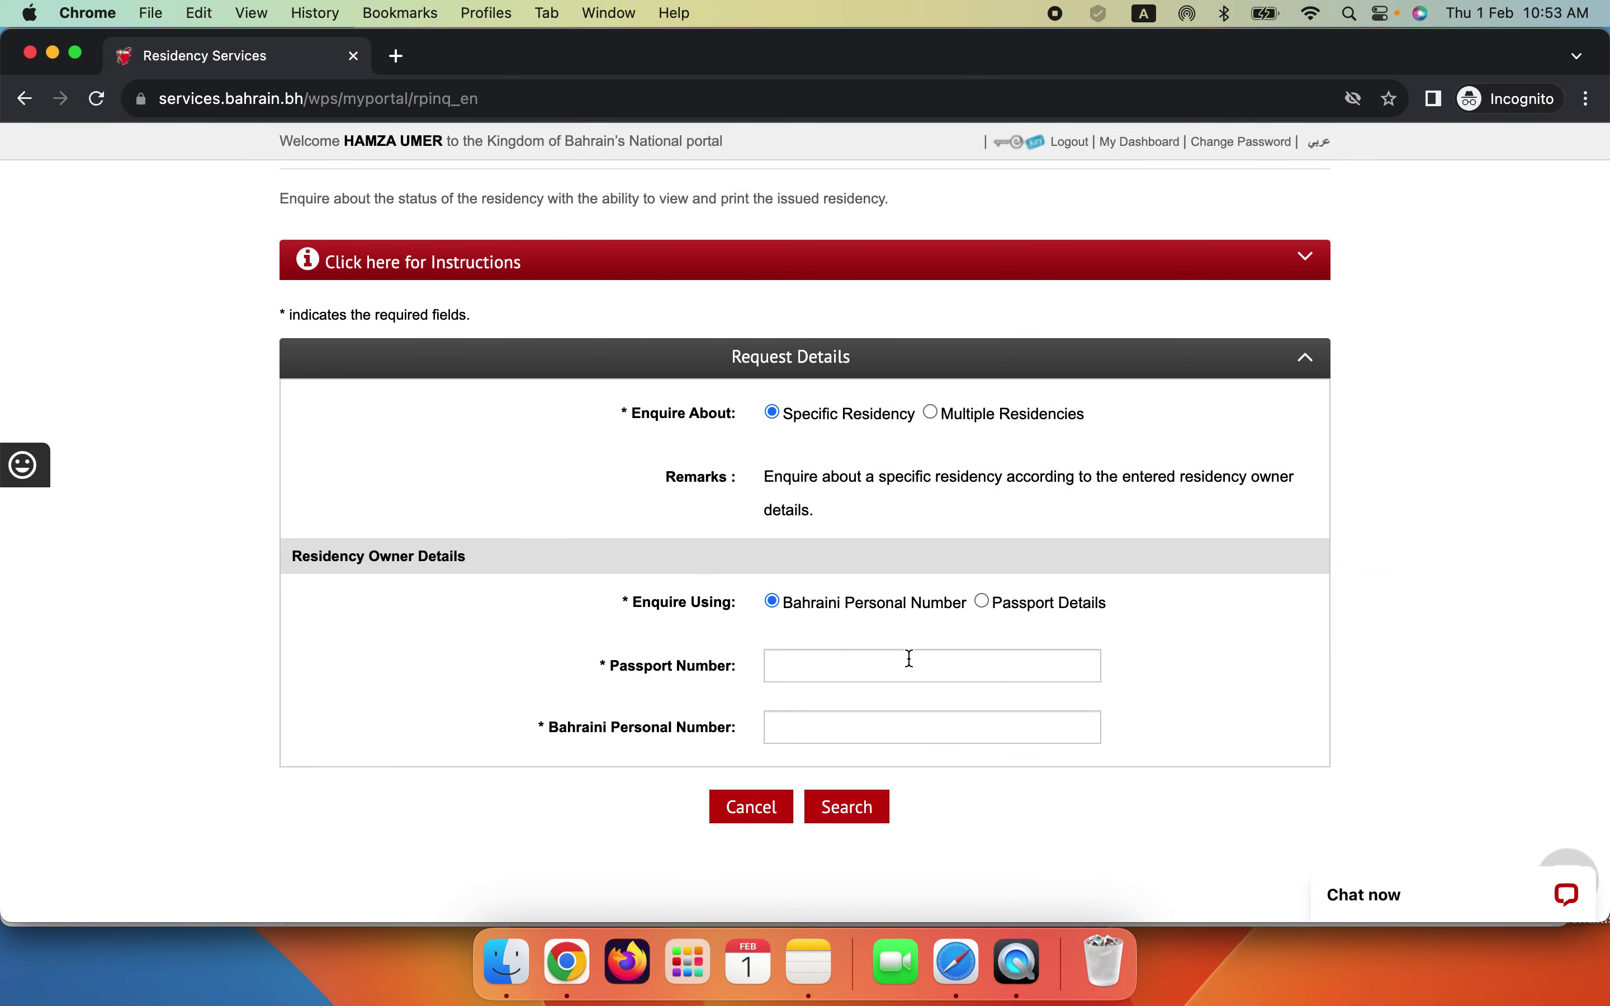